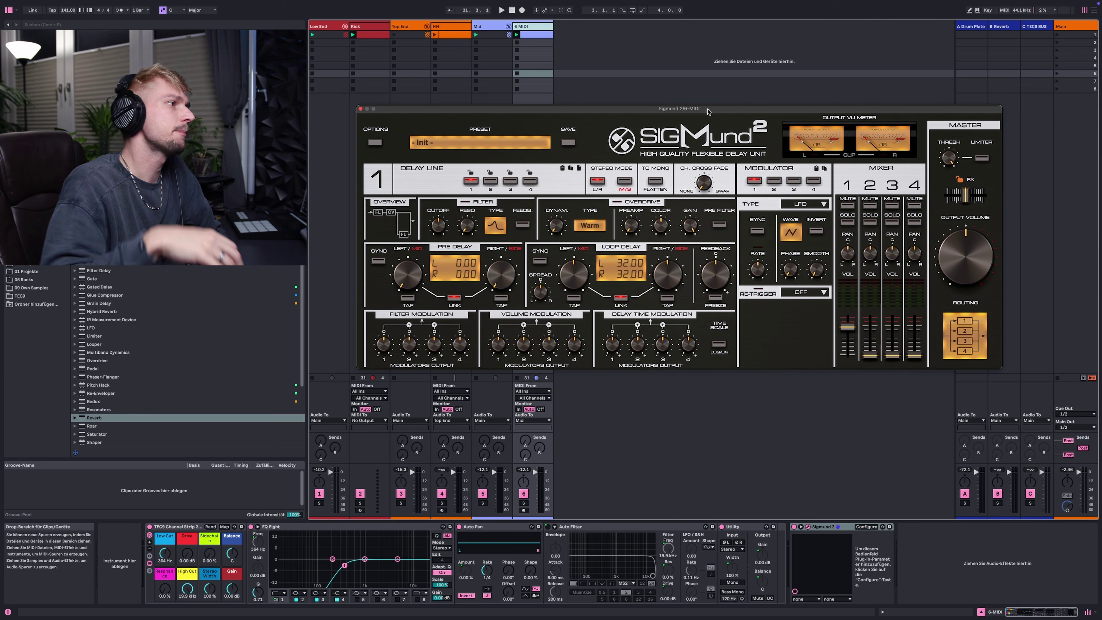
Close the Sigmund 2 plug-in window
click(693, 99)
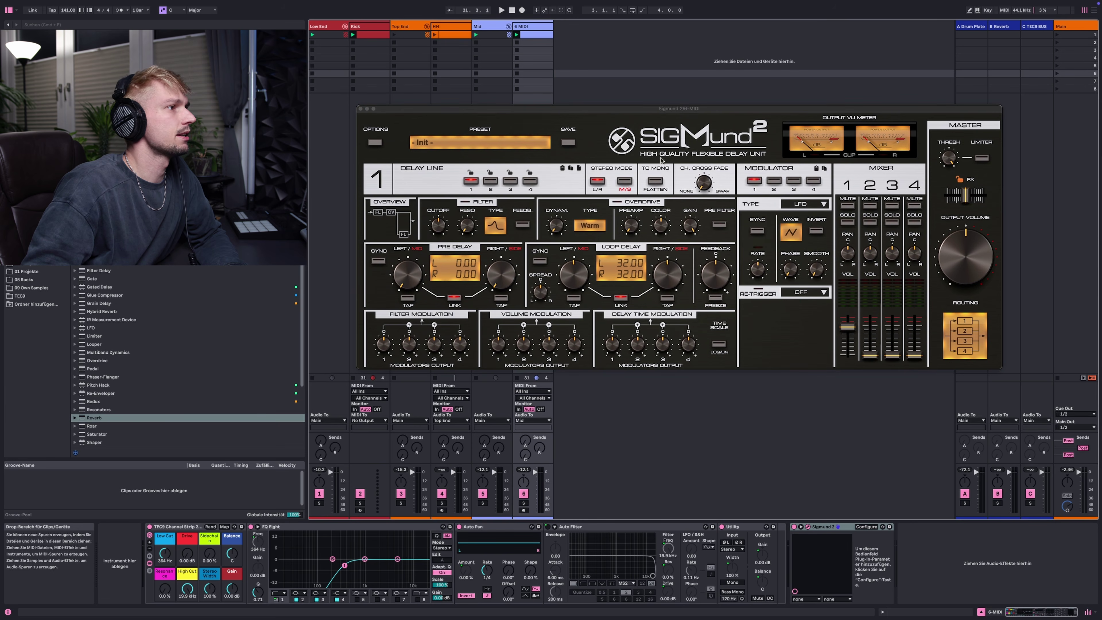
click(625, 207)
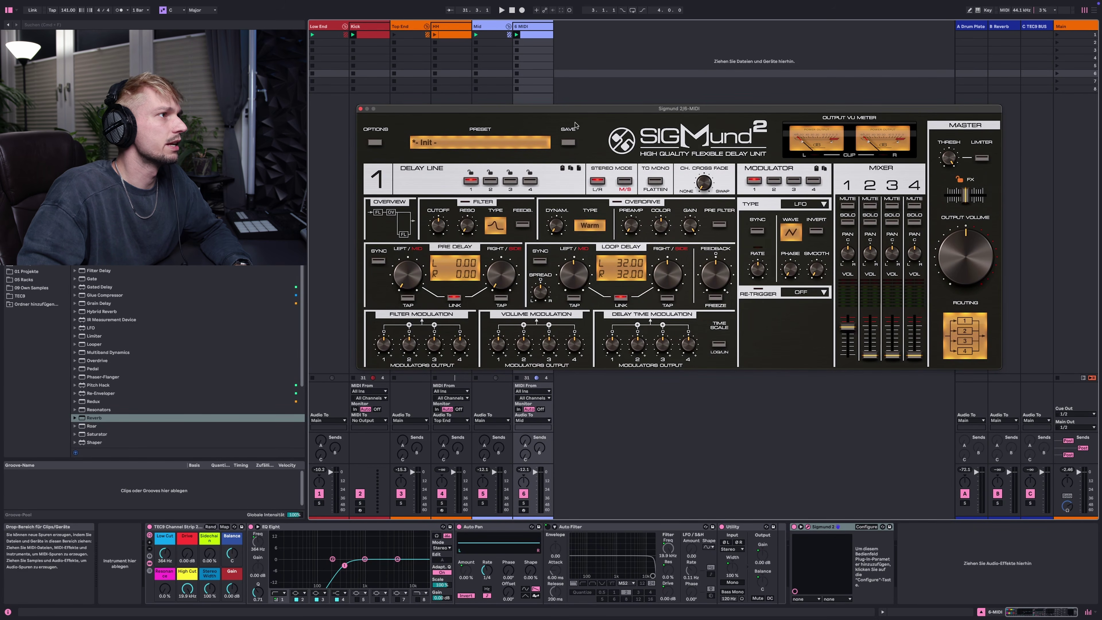
drag(364, 110, 376, 99)
click(373, 99)
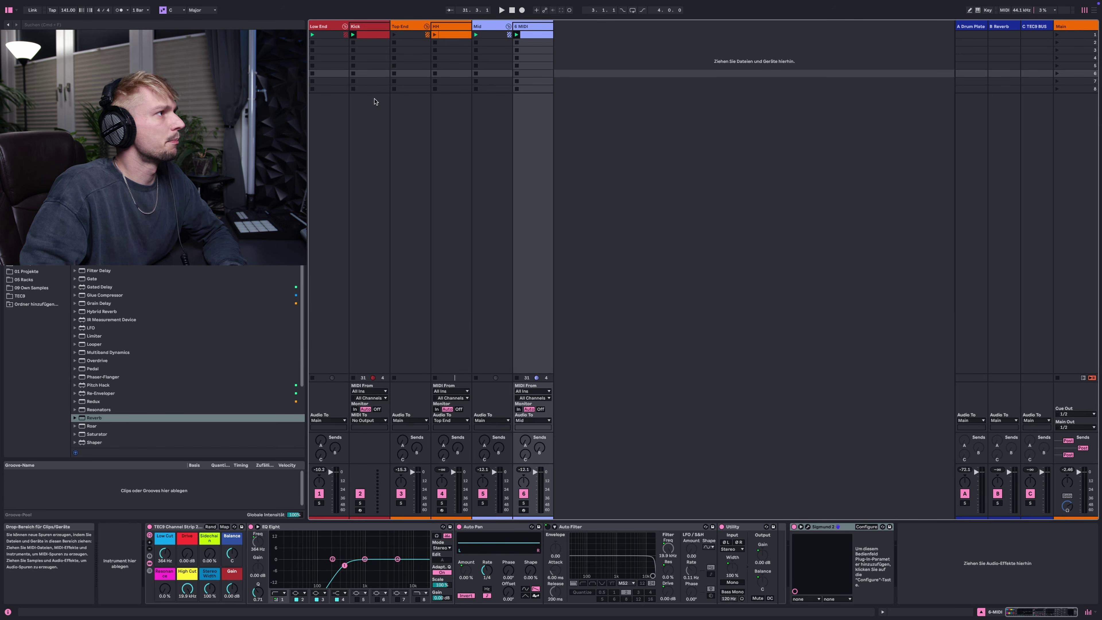
Open the sample folder in the browser and insert a new audio track directly after the Kick track
click(369, 26)
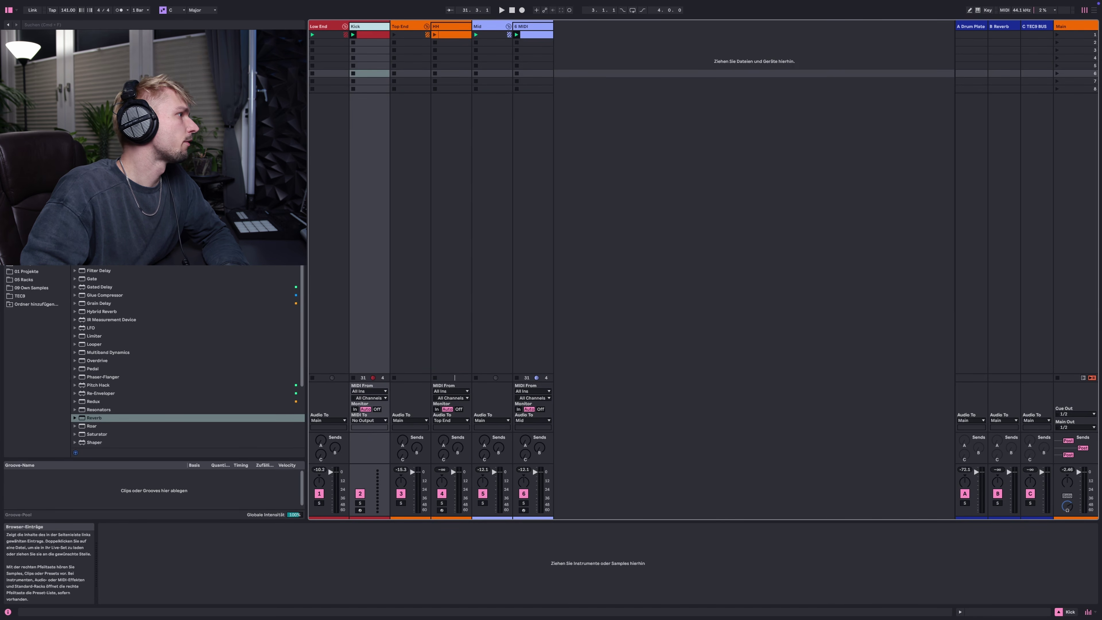
click(47, 268)
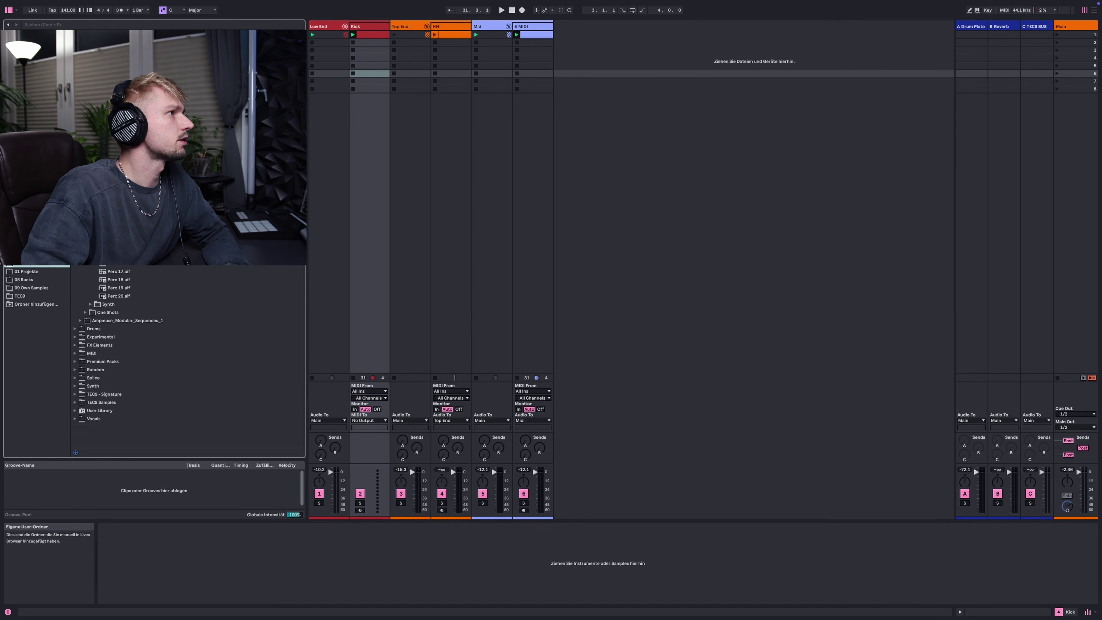
right_click(365, 27)
click(394, 83)
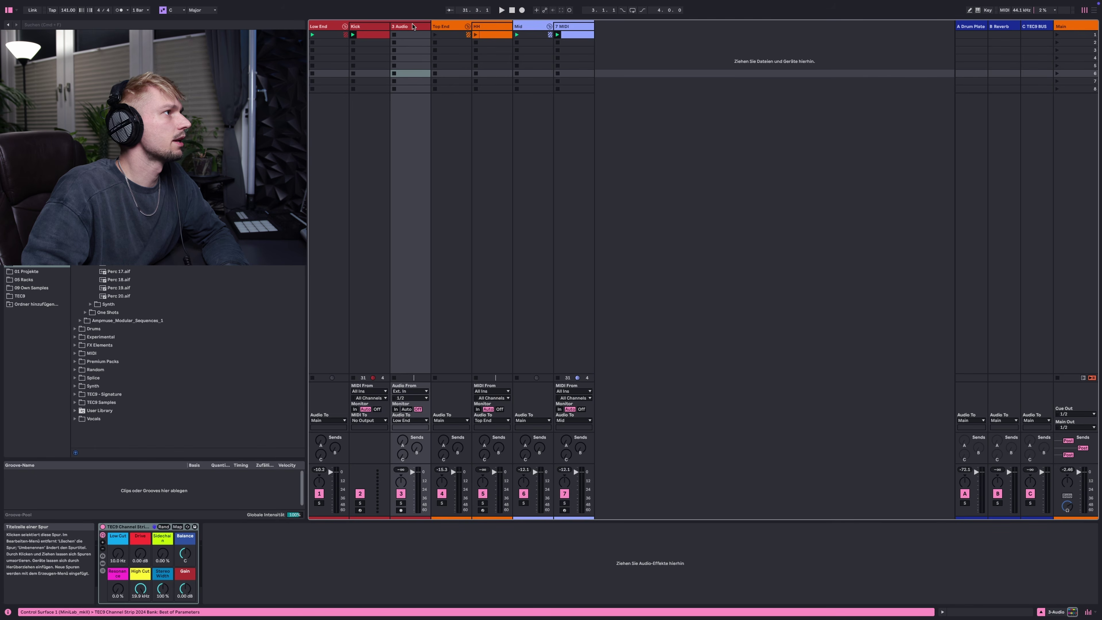
Load a kick sample from the sample folder onto the Kick track
click(371, 26)
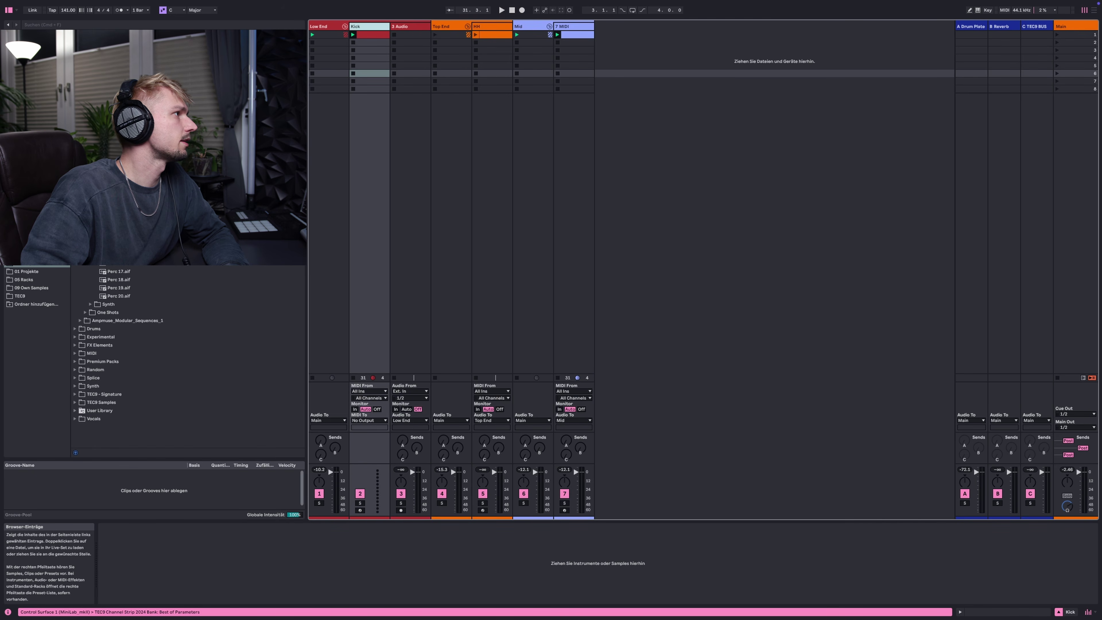
click(90, 132)
click(88, 296)
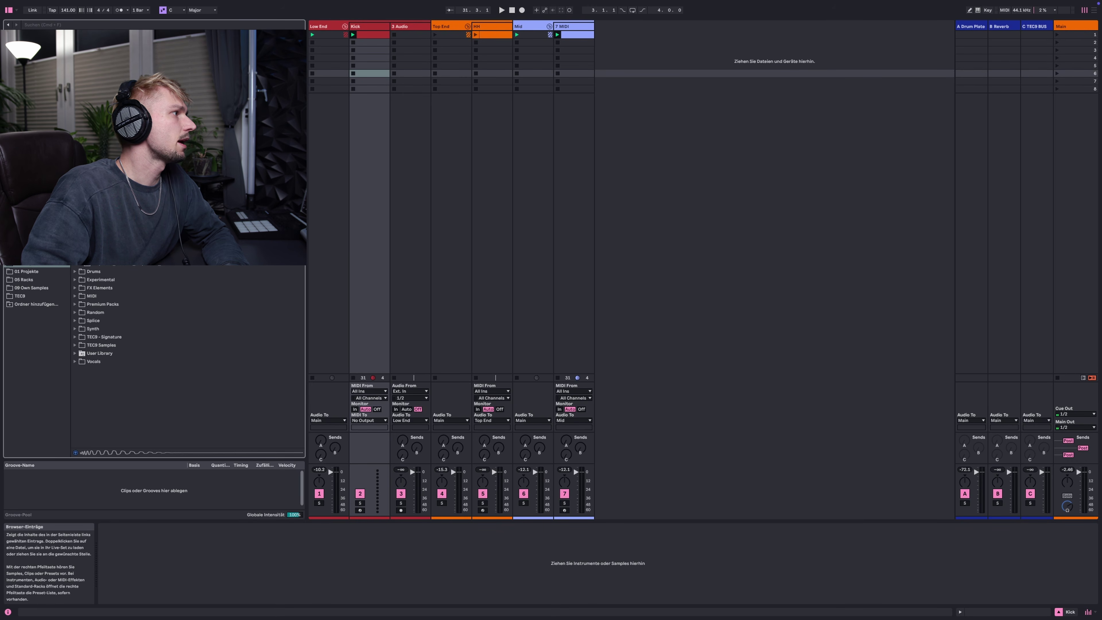
key(Return)
Place the Ampmuse Bass 2 loop in the new audio track's first clip slot and start playing it
click(408, 28)
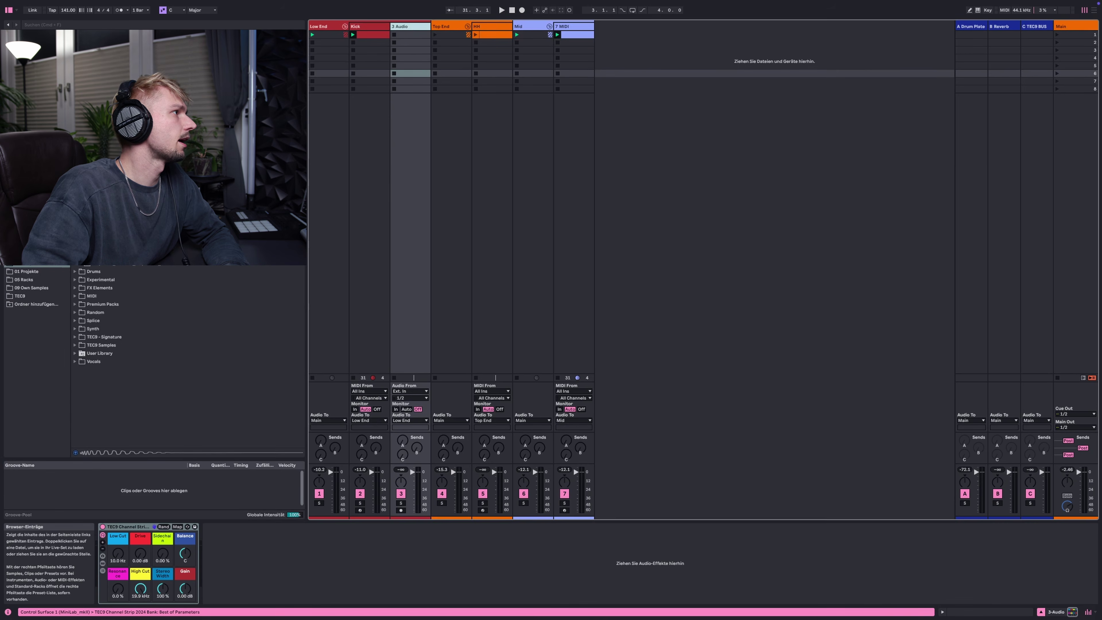
click(85, 247)
key(Down)
drag(117, 230, 407, 35)
key(Return)
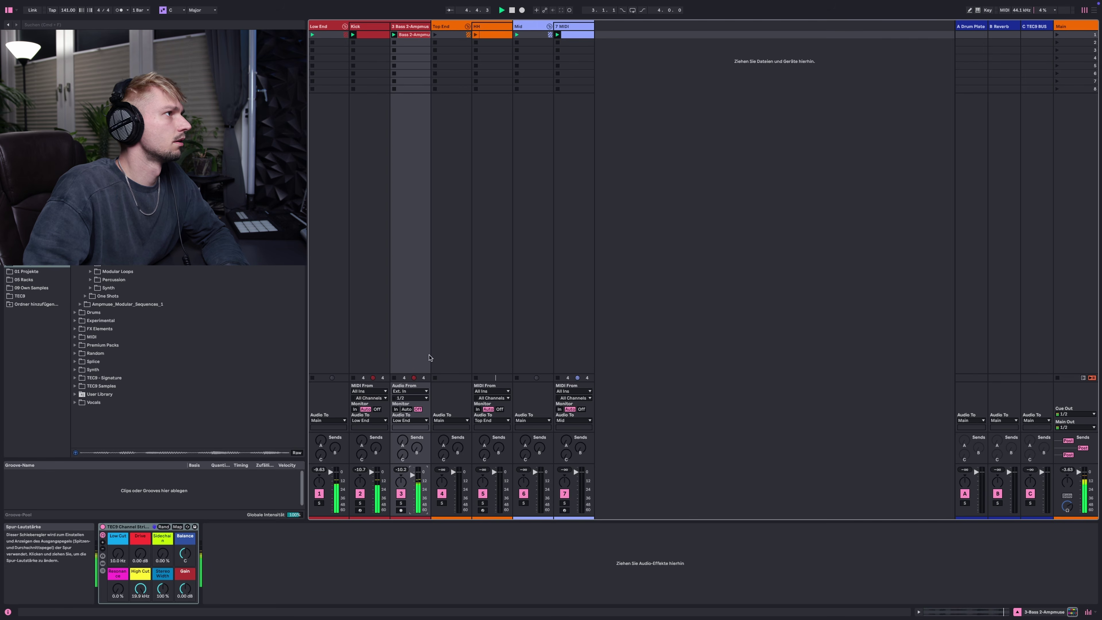
Replace the HH track with a new audio track and place an Ampmuse hi-hat loop in its first clip slot
click(491, 26)
right_click(490, 26)
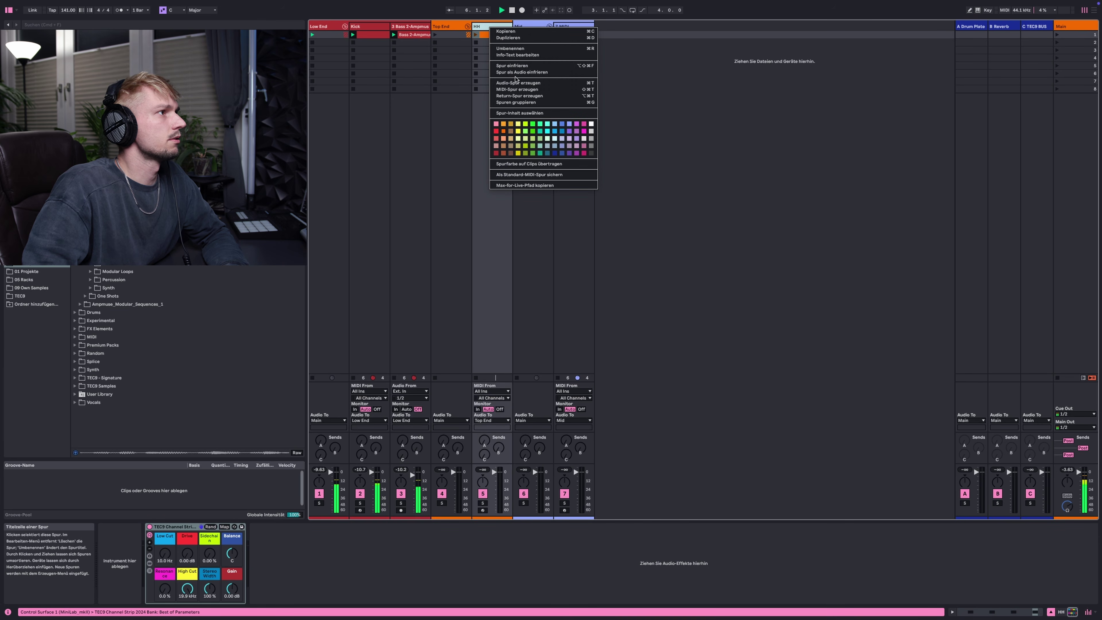
click(517, 82)
key(Delete)
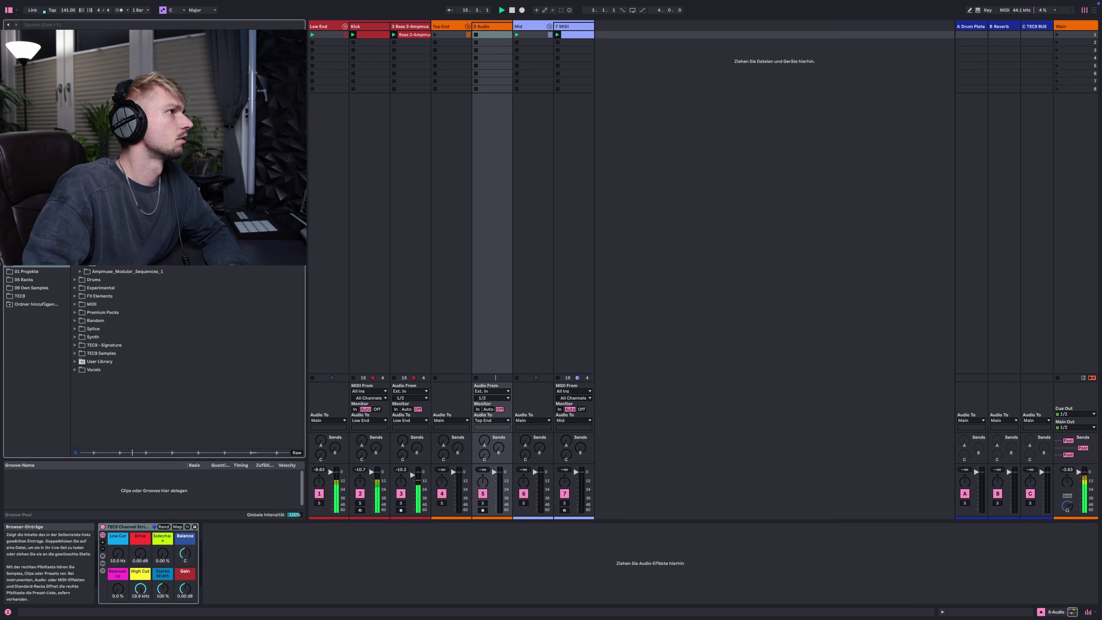
drag(533, 56, 493, 35)
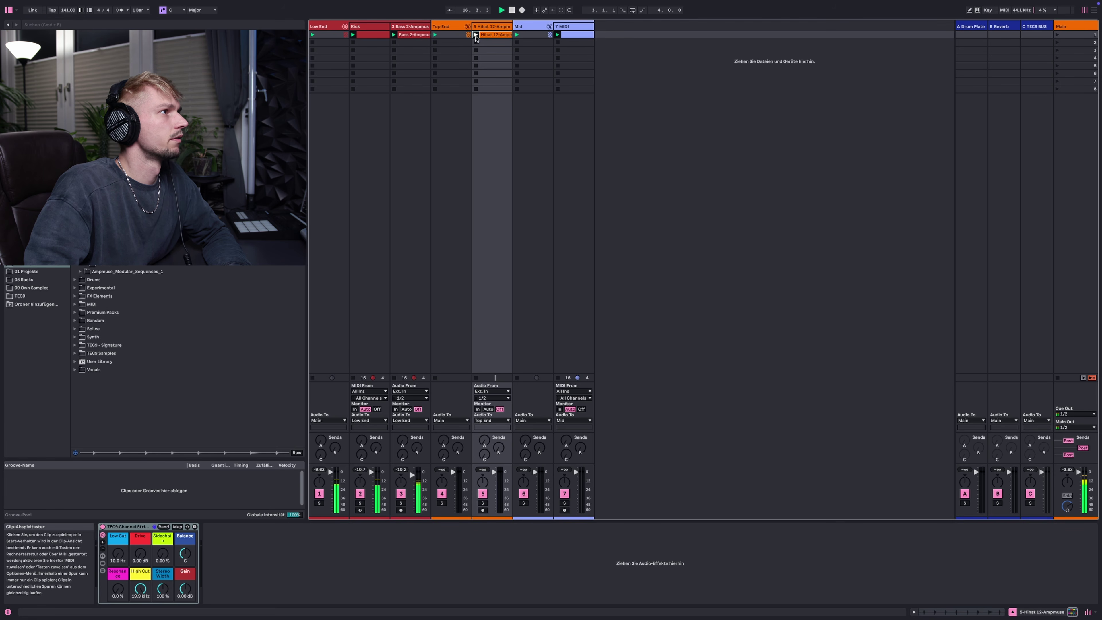
On the hi-hat track's channel strip, set the Gain to -7.44 dB and the Low Cut to 1.34 kHz
mouse_move(184, 588)
mouse_down()
mouse_move(185, 601)
mouse_move(185, 587)
mouse_up()
click(103, 563)
drag(118, 553, 118, 517)
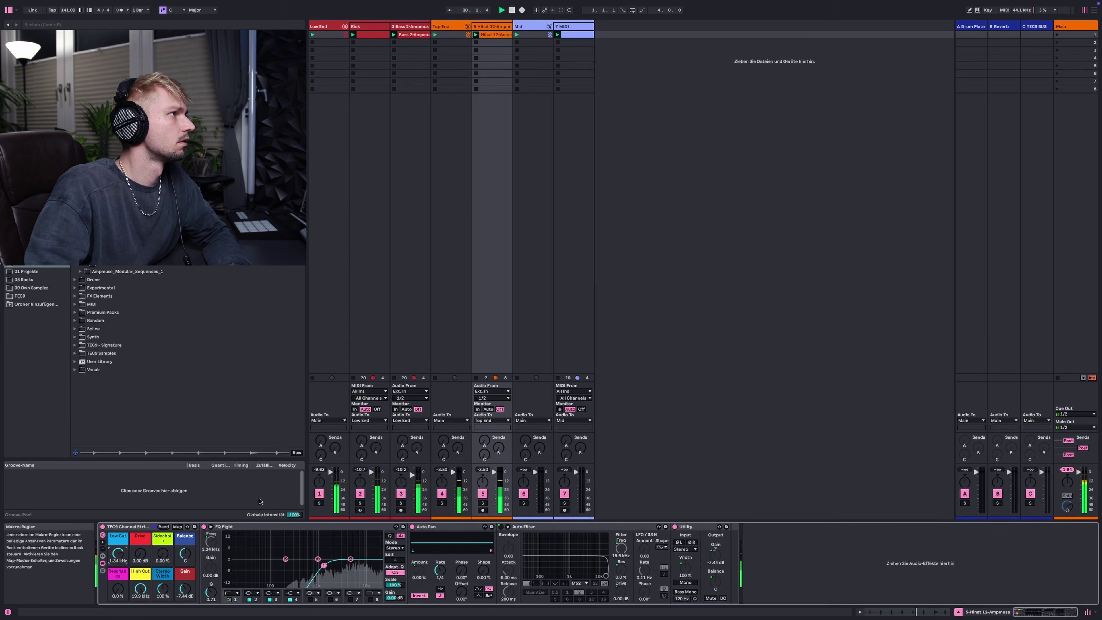
Compare the Low End group with Drum Buss bypassed and enabled
click(319, 27)
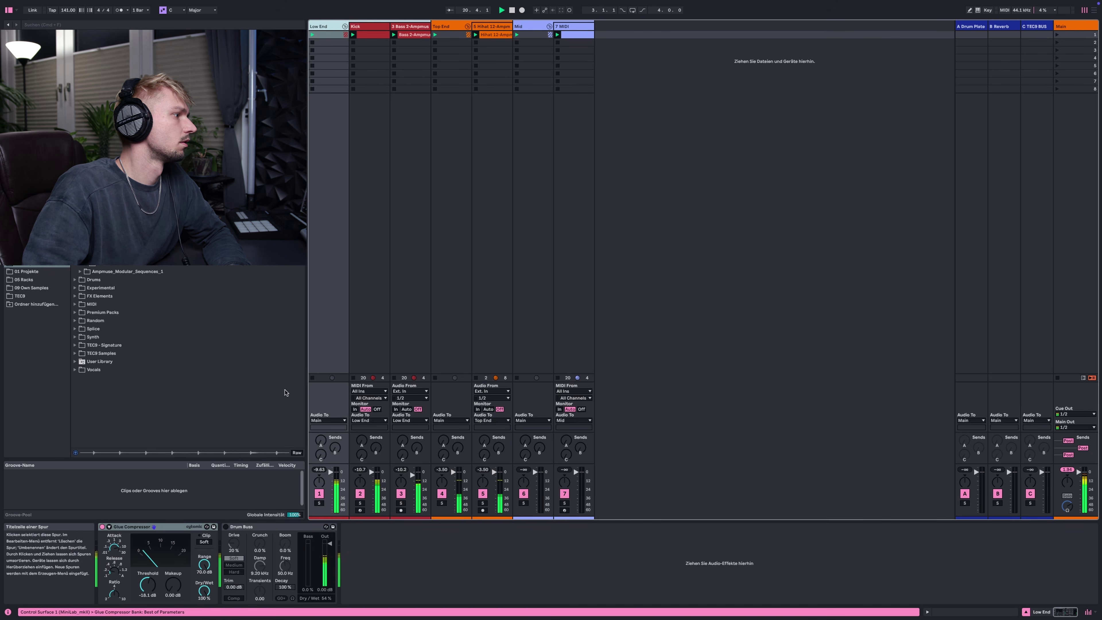
click(226, 527)
click(226, 527)
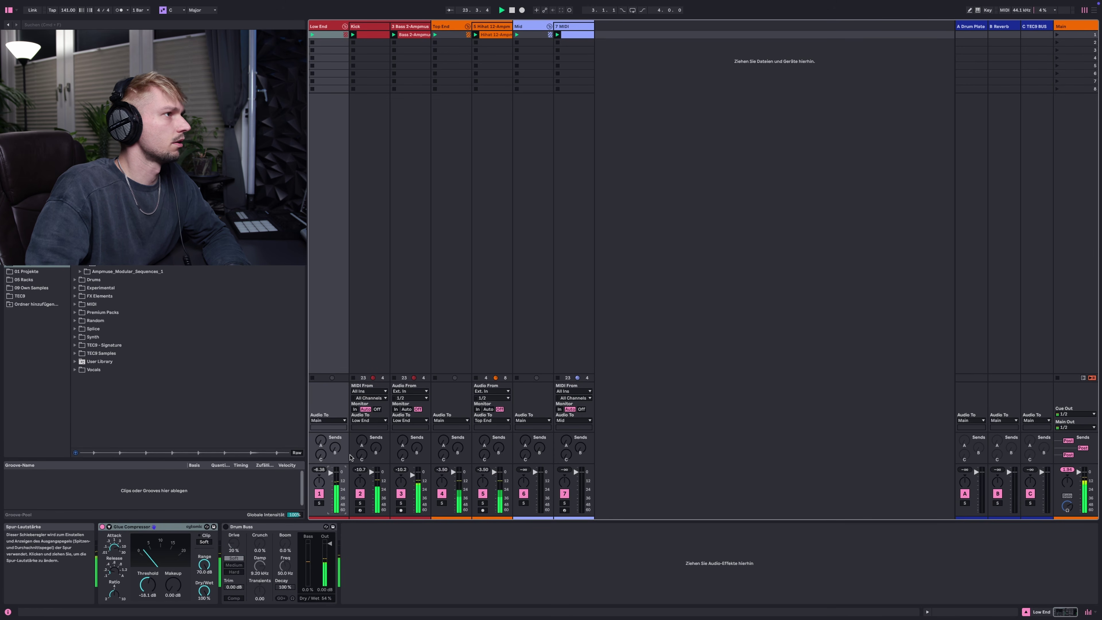
Lower the hi-hat track's volume to -7.0 dB
click(575, 27)
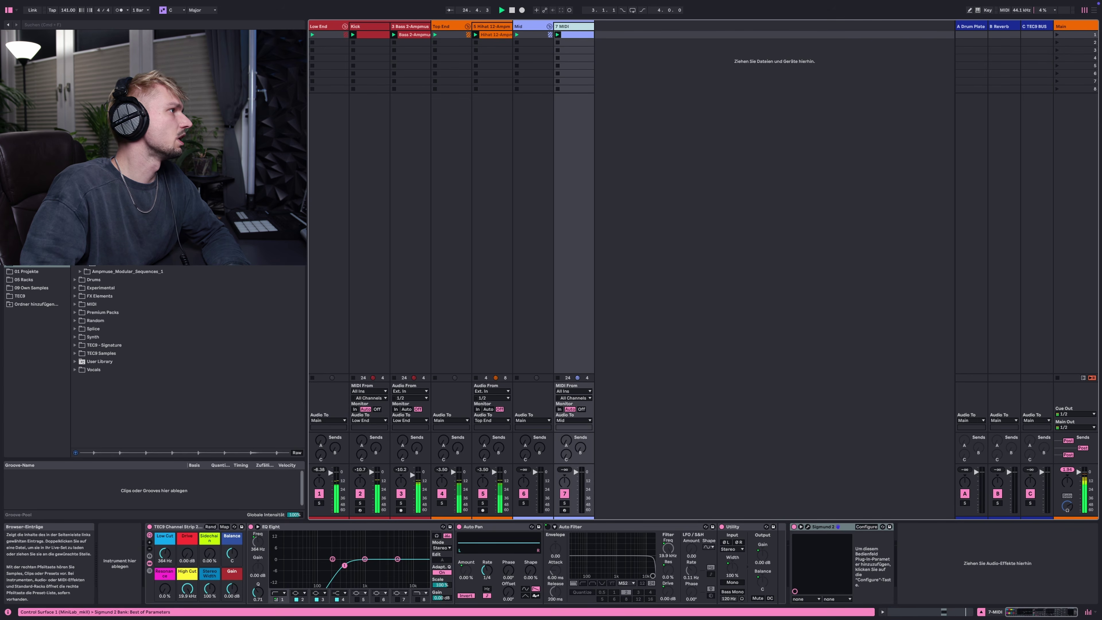
click(35, 256)
click(500, 491)
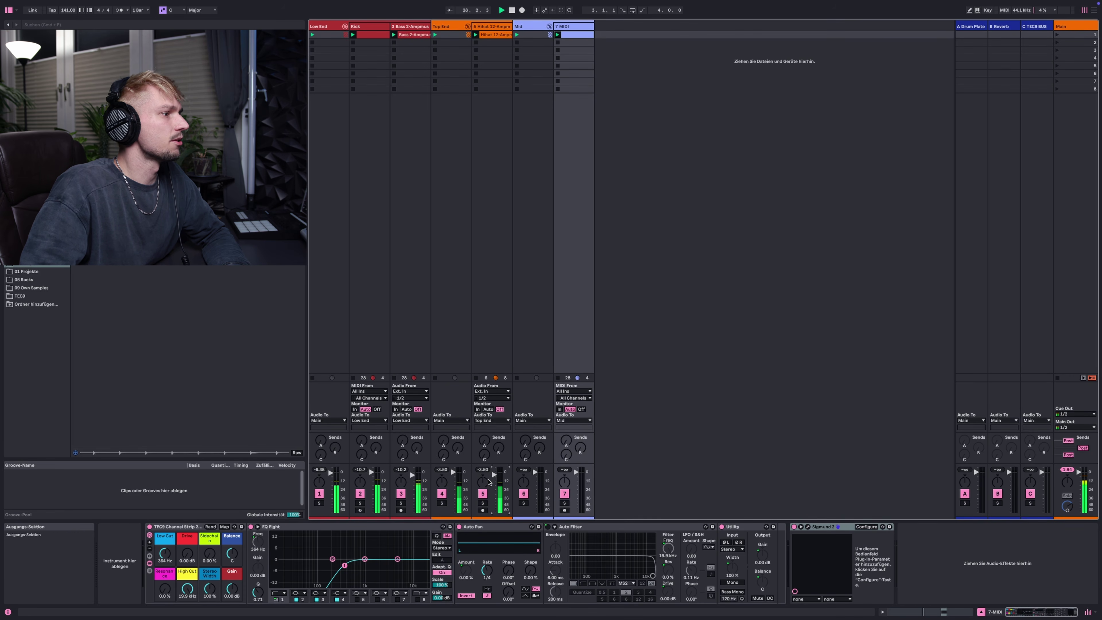
drag(495, 479, 494, 477)
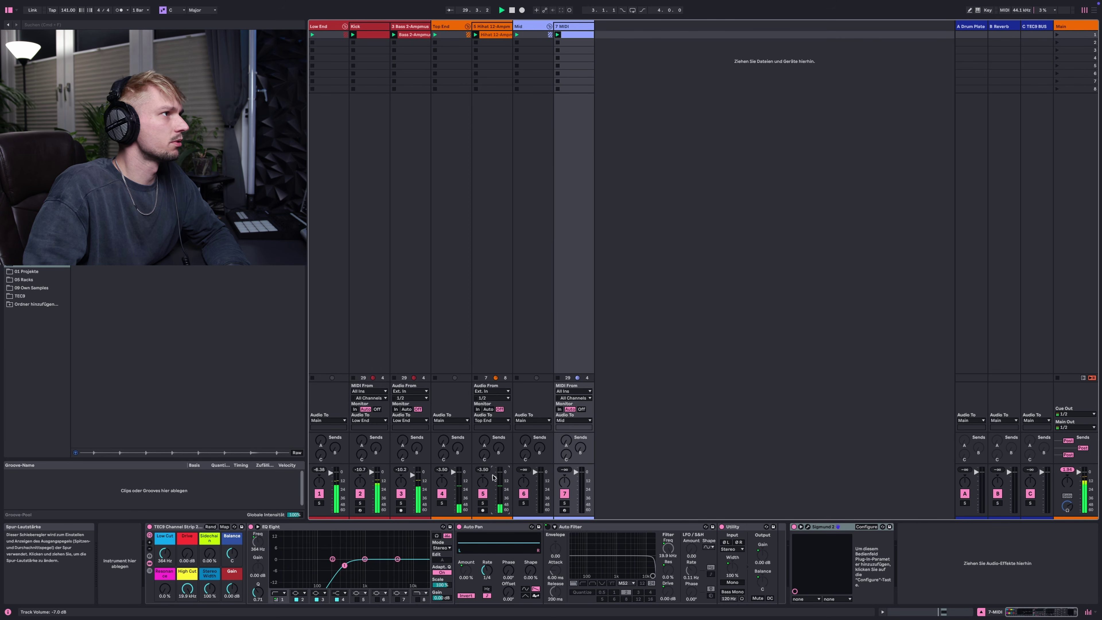
Tighten the hi-hat clip in Beats warp mode by turning off transient looping and reducing the transient envelope
click(490, 506)
click(947, 614)
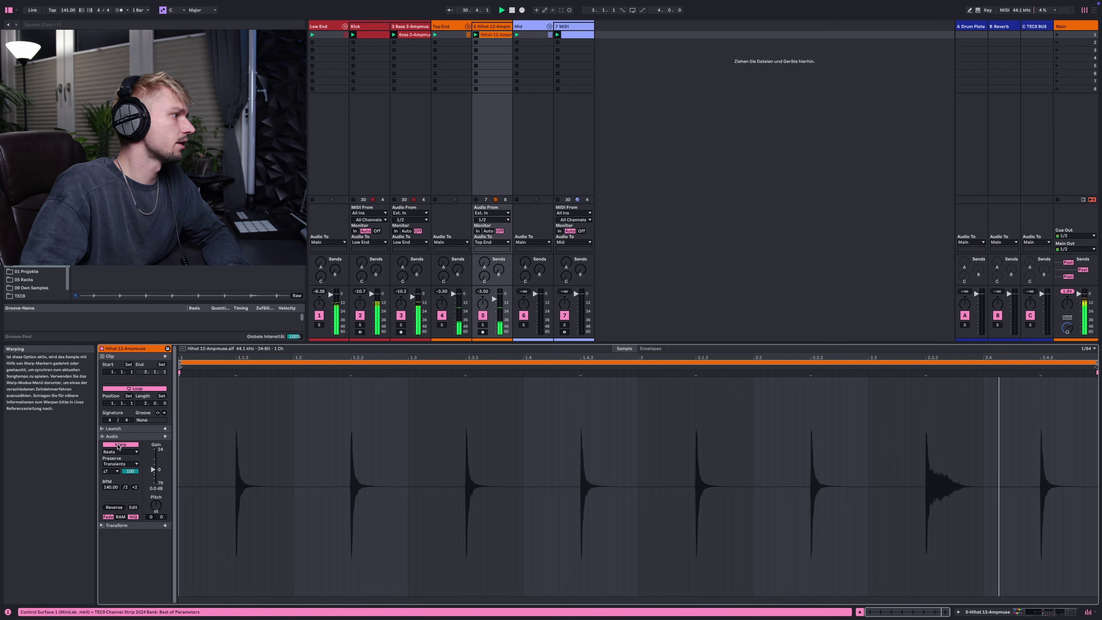
drag(130, 471, 131, 480)
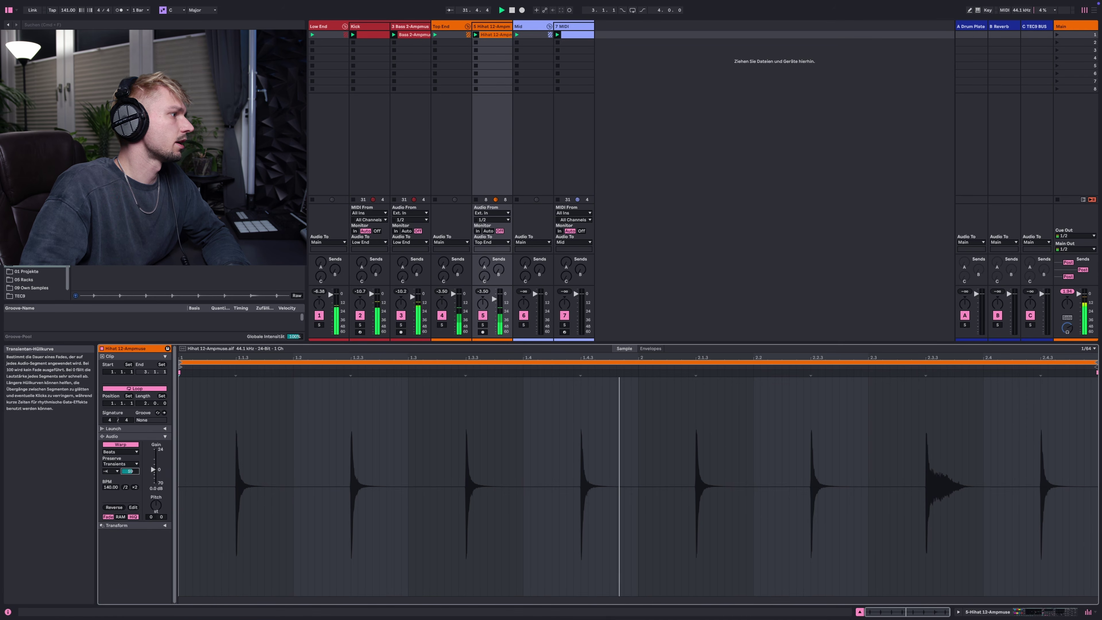
key(shift+Tab)
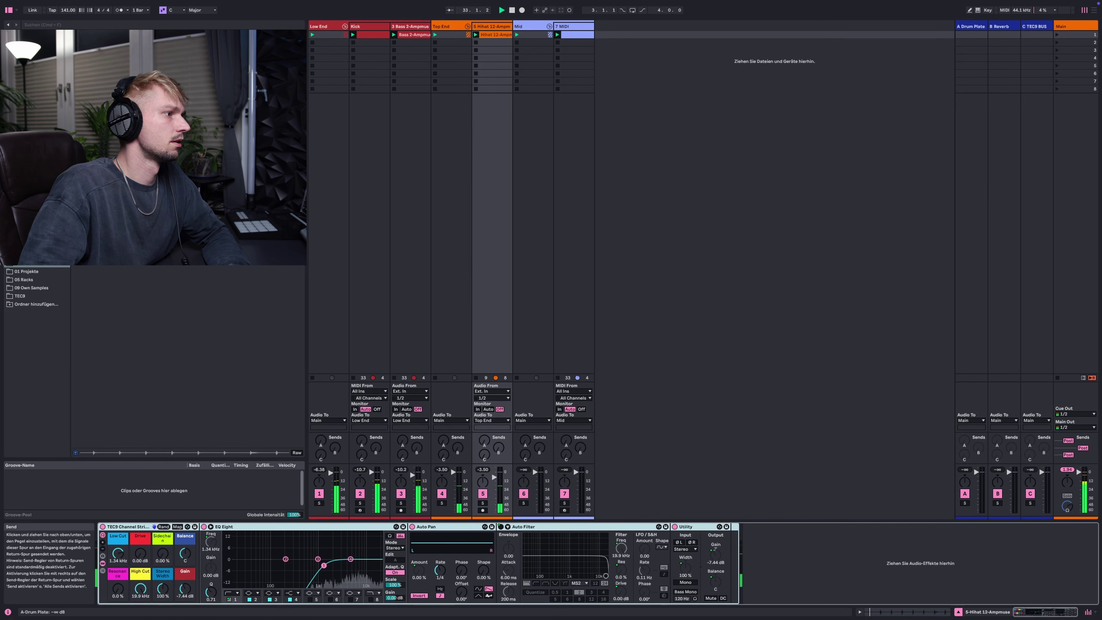
Audition percussion loops from the sample folder and load Perc 5 onto the MIDI track in the Mid group
click(578, 51)
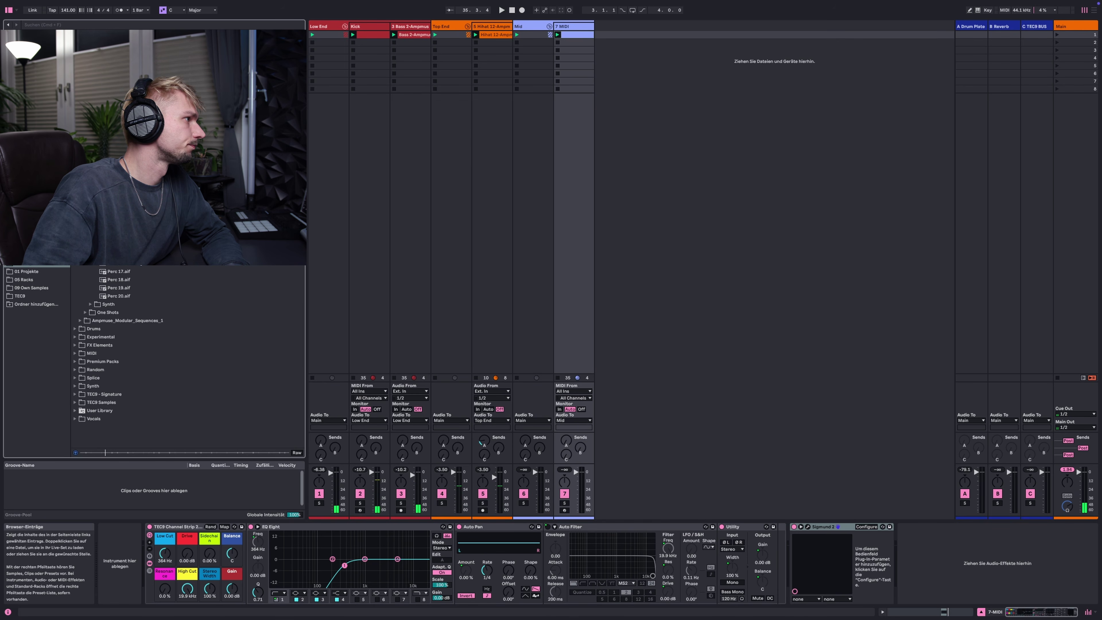
click(145, 297)
click(142, 263)
click(142, 247)
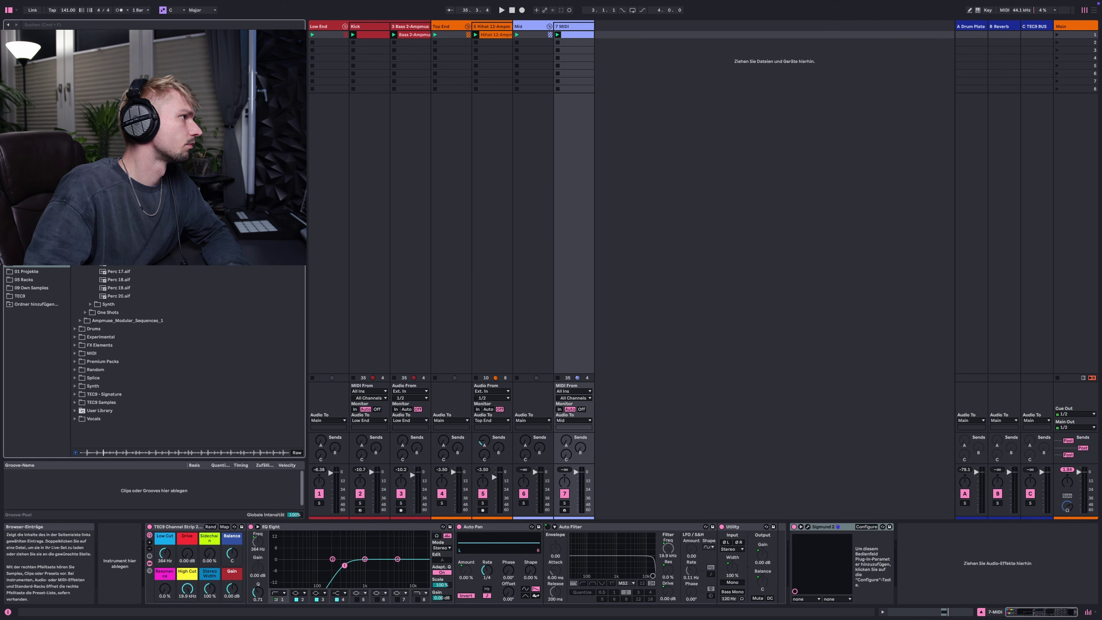
key(Up)
key(Up)
key(Up)
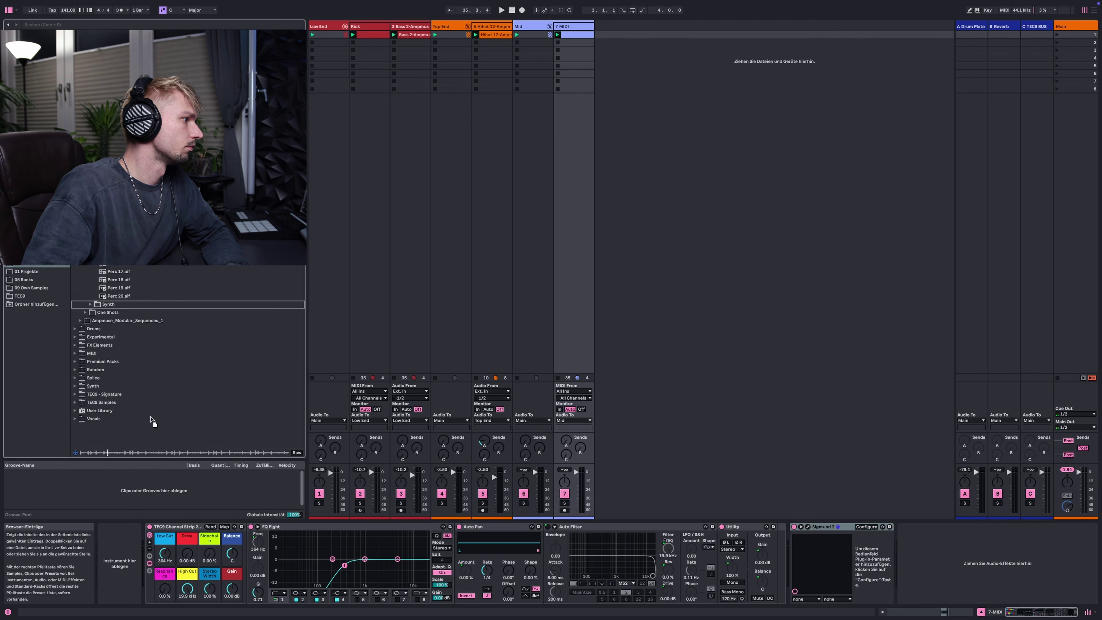
key(Return)
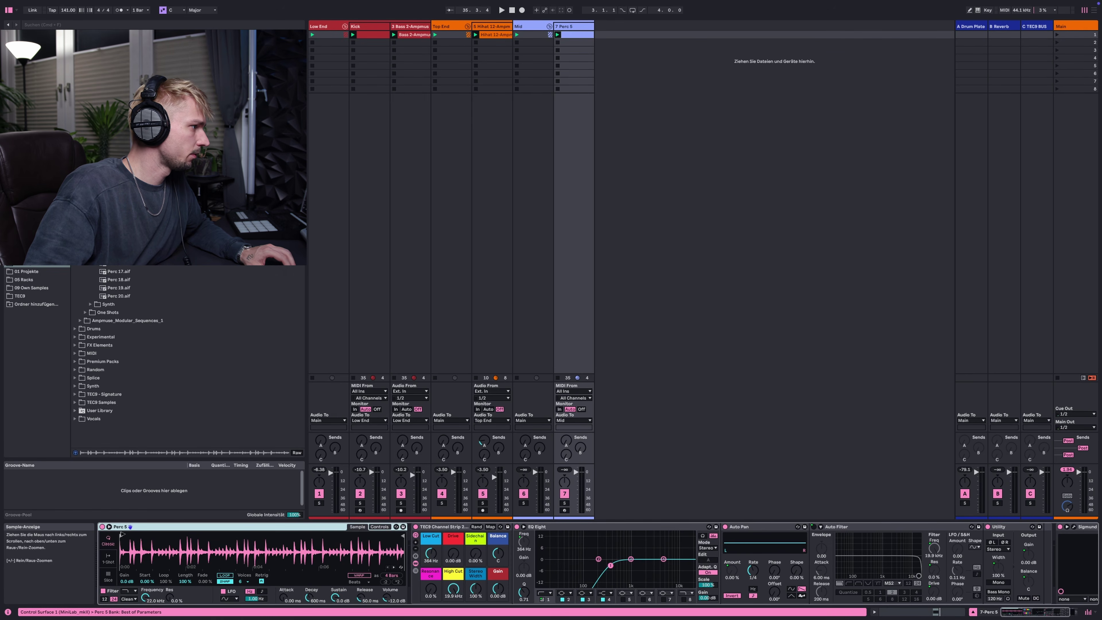
Move the Perc 5 sample's start point further into the waveform
scroll(130, 538, up, 10)
drag(135, 537, 202, 537)
scroll(208, 538, down, 10)
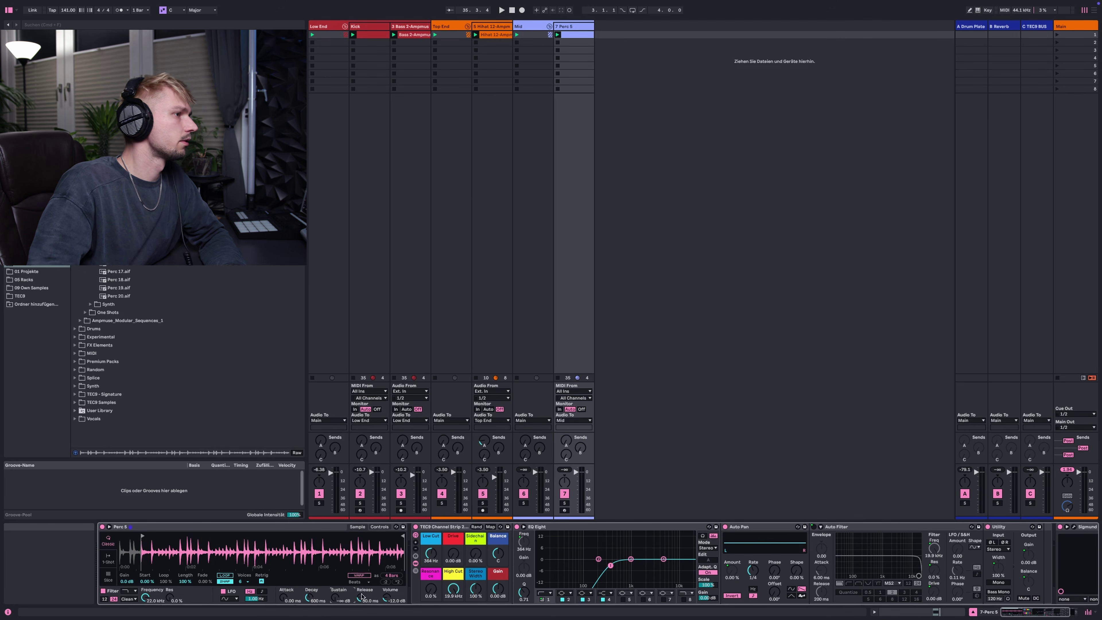
Move the C3 note in the Perc 5 clip to 1.4.3 and start playback
key(shift+Tab)
click(789, 442)
drag(789, 441, 1006, 442)
key(space)
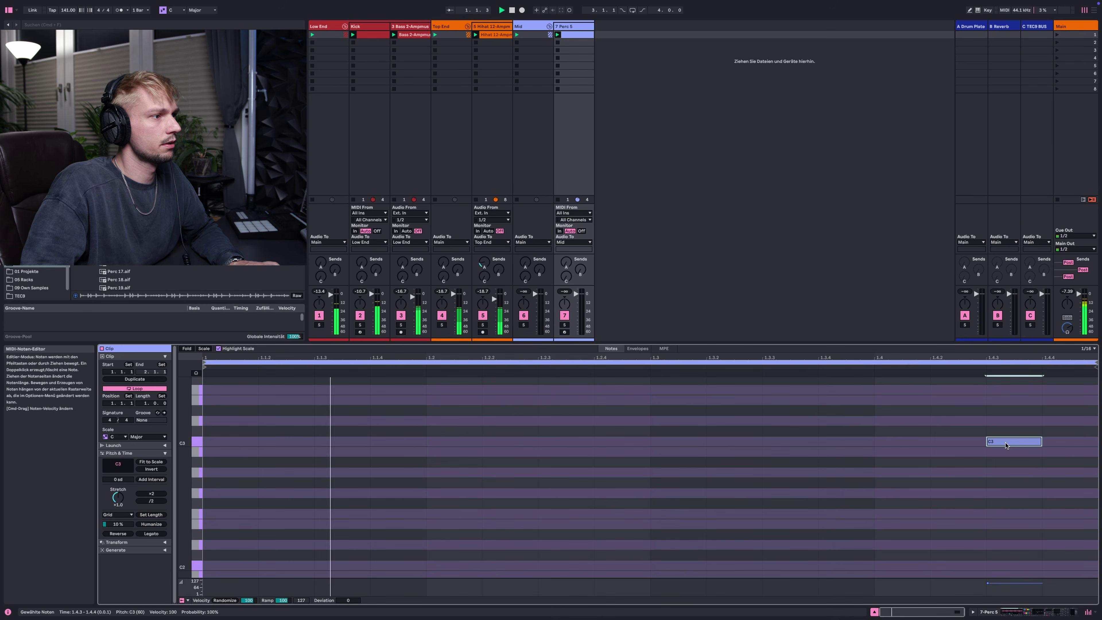
Fine-tune the Perc 5 sample's start point to the onset of a percussion hit
click(1024, 612)
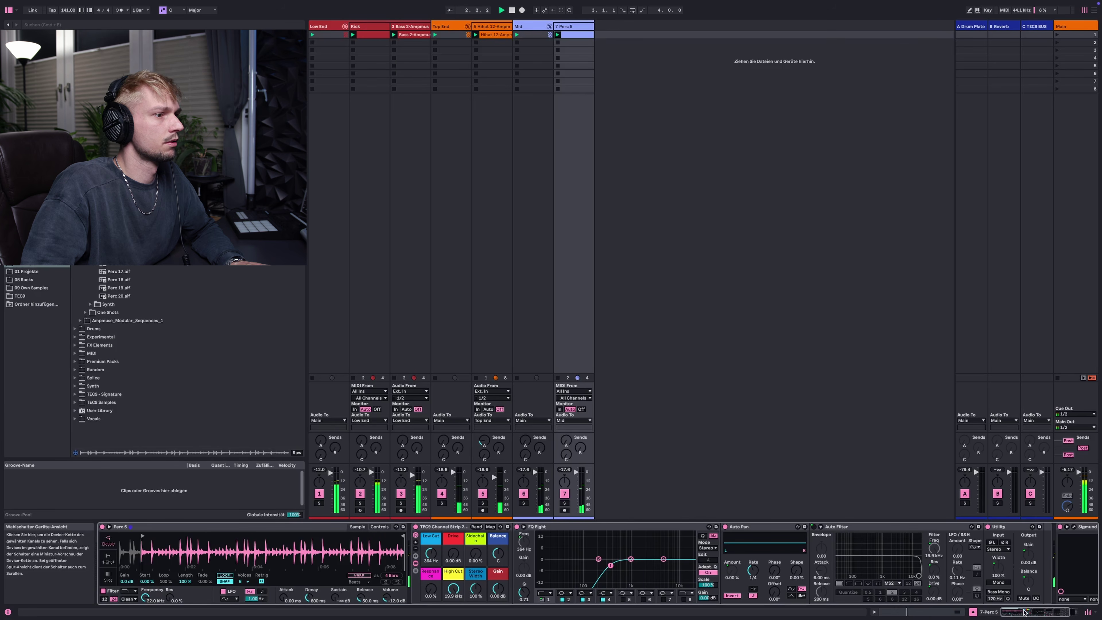
drag(137, 544, 272, 535)
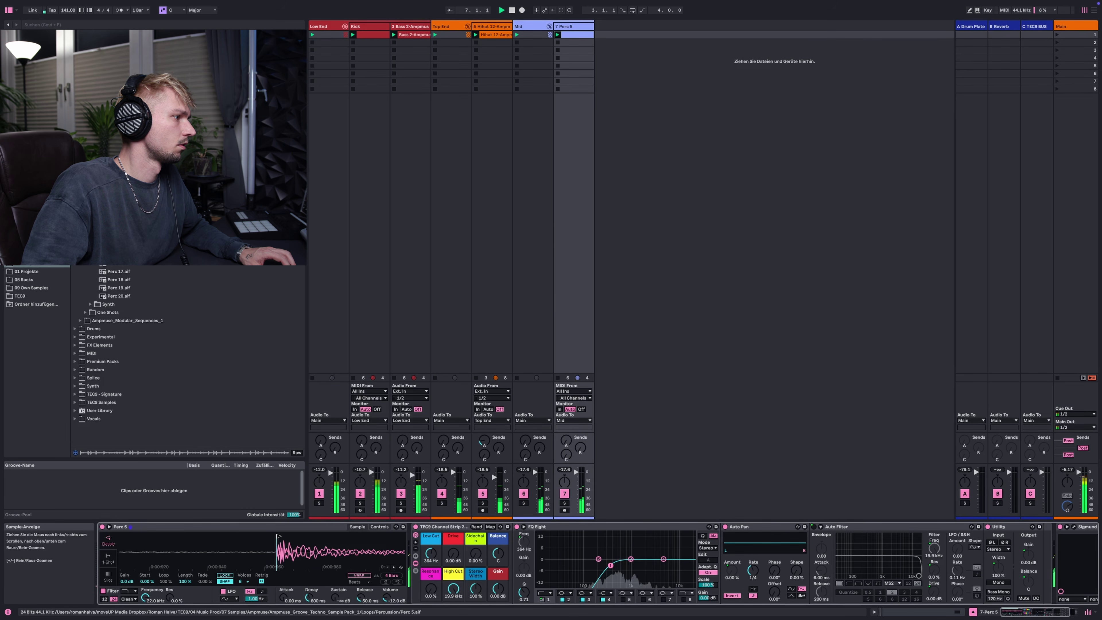
drag(284, 537, 285, 542)
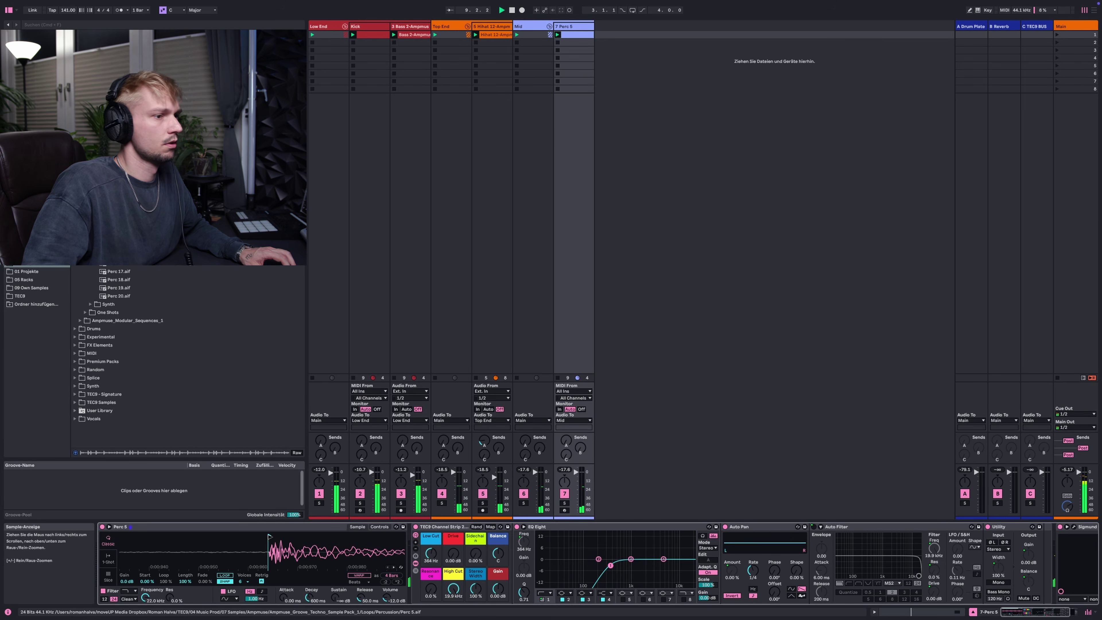
Open Sigmund 2 on the Perc 5 track and set delay line 1's tempo-synced pre-delay to 1/16 dotted
scroll(991, 526, right, 5)
click(967, 527)
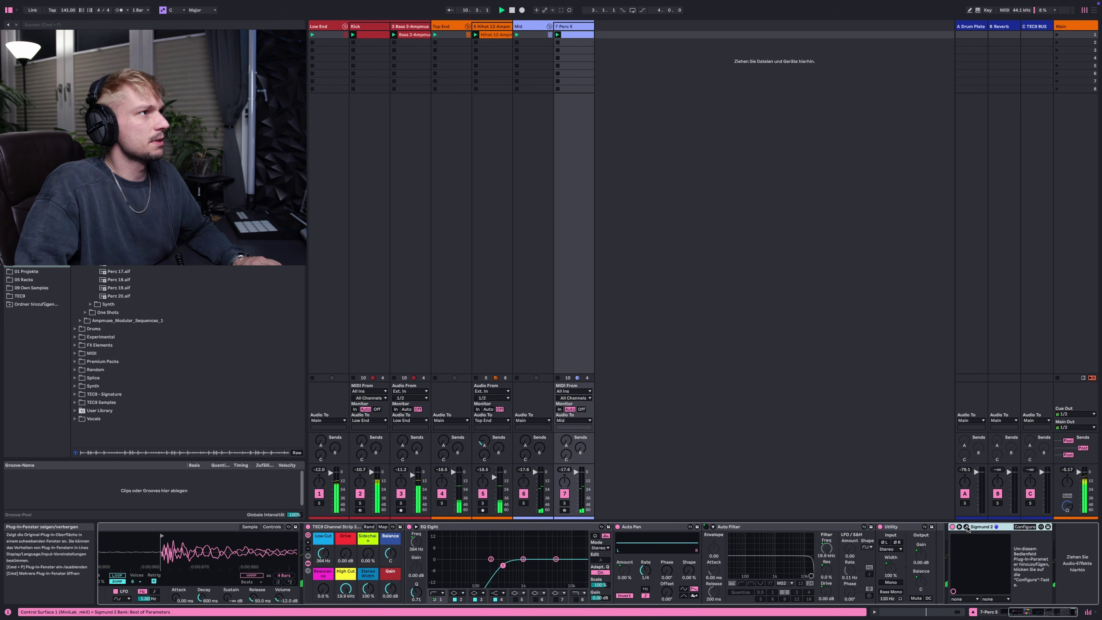
drag(694, 99, 669, 97)
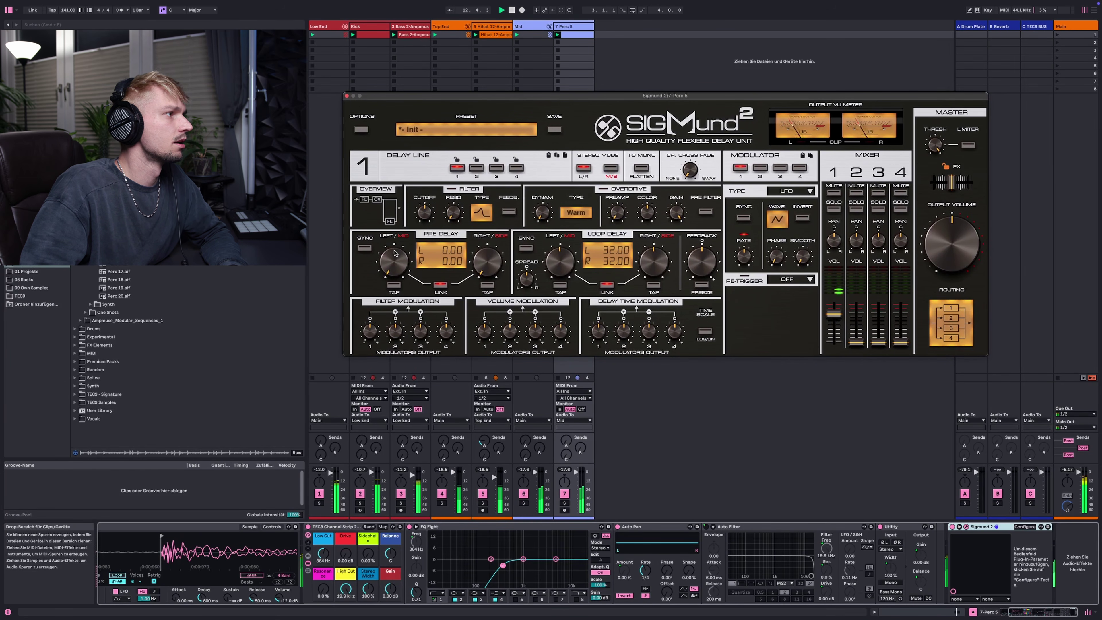
click(368, 248)
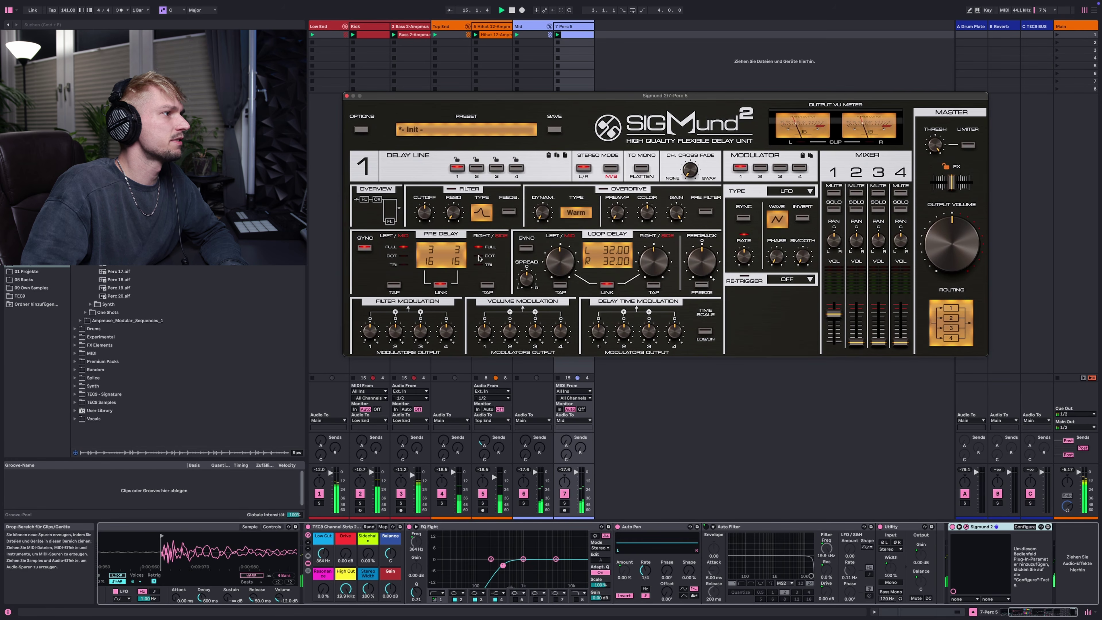
mouse_move(429, 250)
mouse_down()
mouse_move(429, 260)
mouse_move(428, 249)
mouse_up()
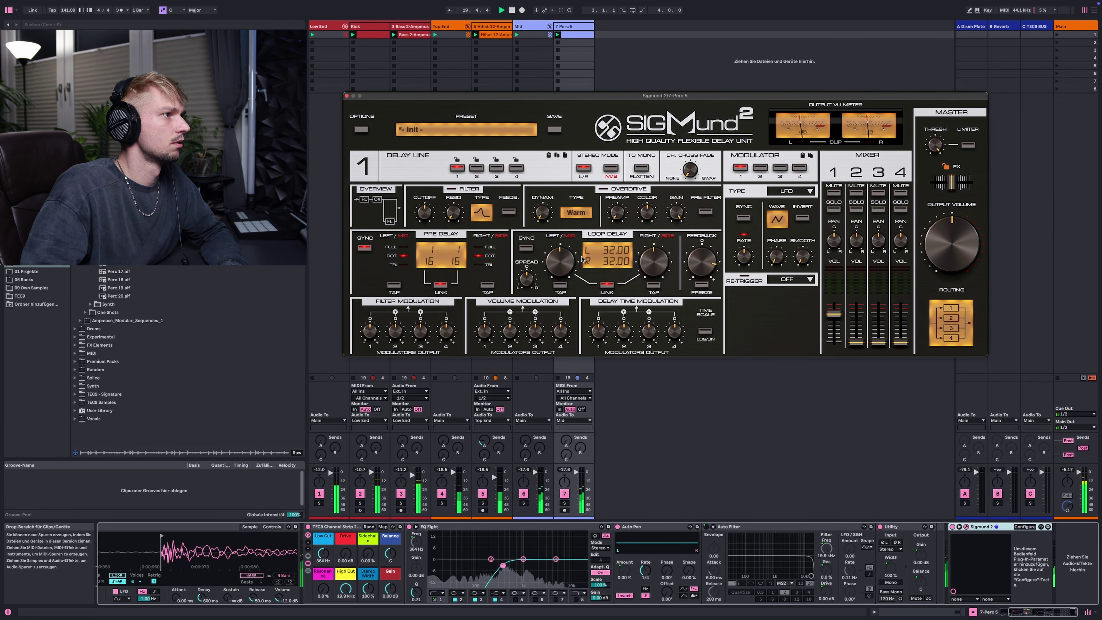
Tempo-sync delay line 1's loop delay at 1/8 dotted and set its pre-delay to 2/16 dotted
click(527, 249)
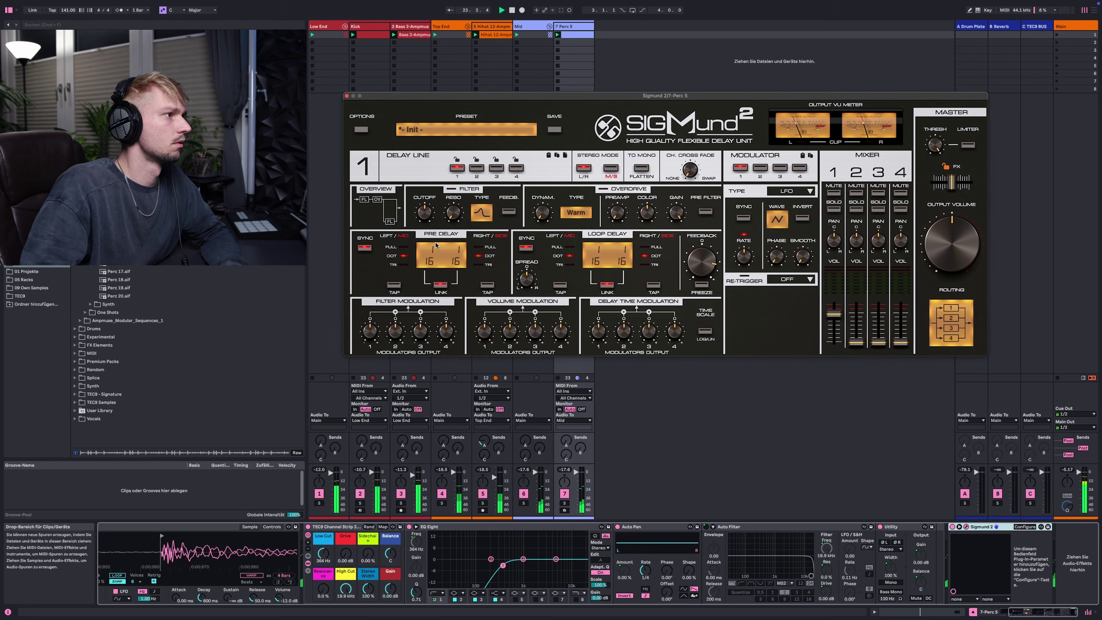
drag(431, 260, 431, 243)
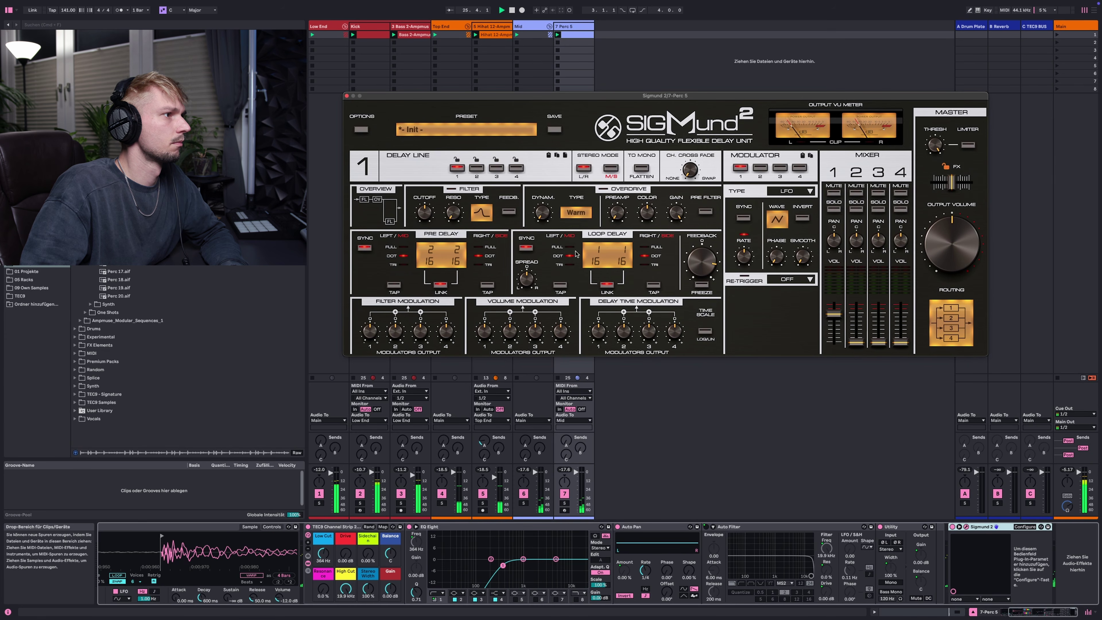
drag(600, 274, 600, 303)
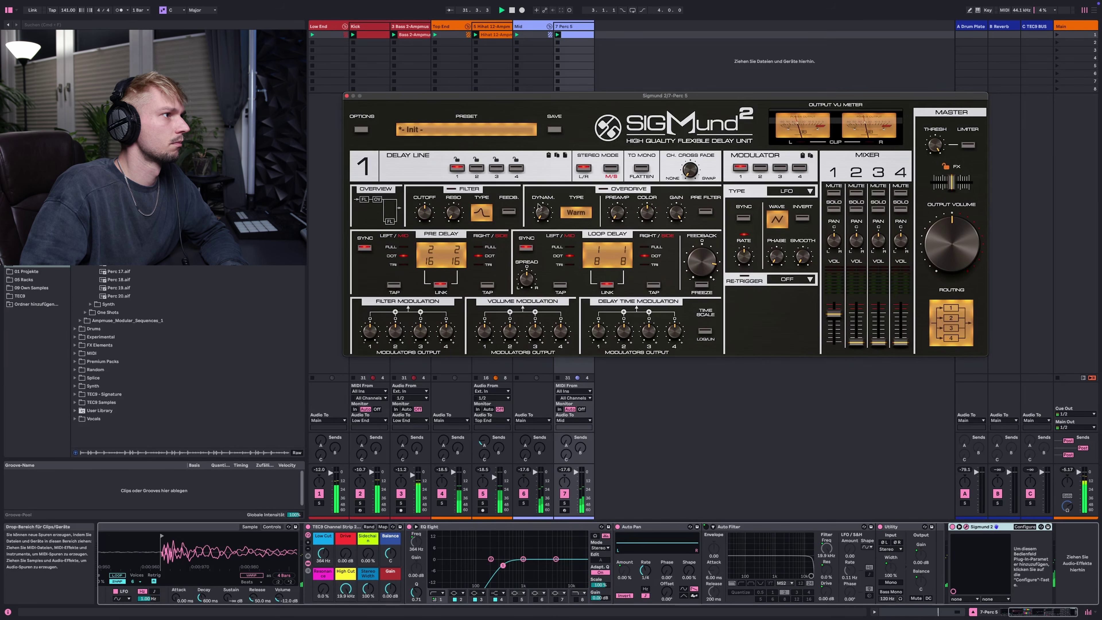
Enable delay line 1's overdrive and raise its preamp, and switch on the filter with the symmetrical peak-shaped type and an adjusted cutoff
drag(617, 212, 619, 217)
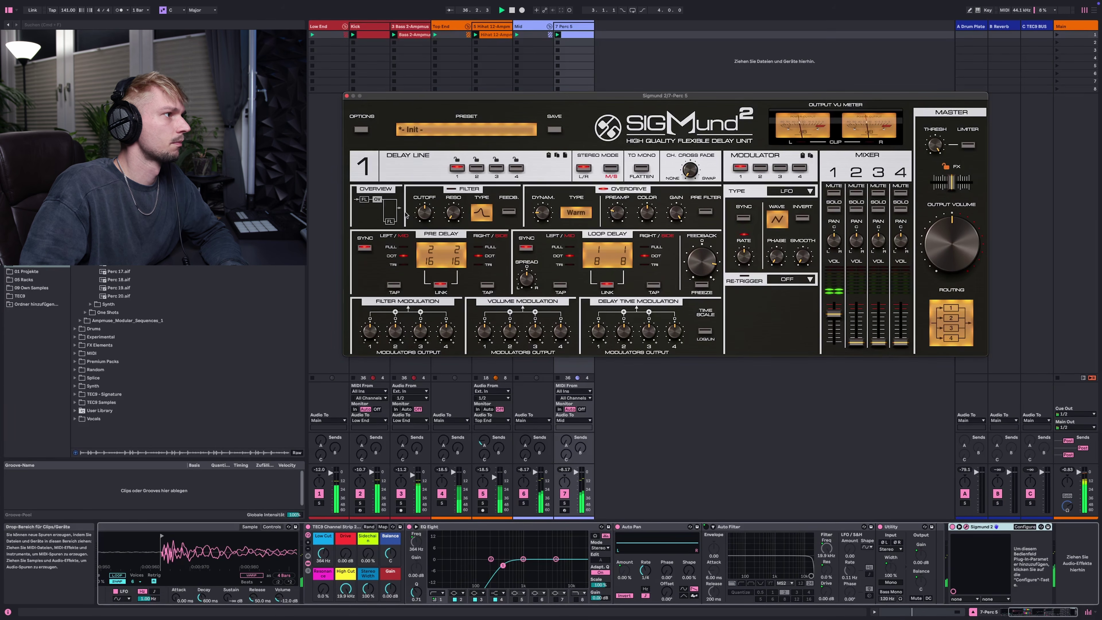
click(482, 213)
click(481, 182)
click(482, 213)
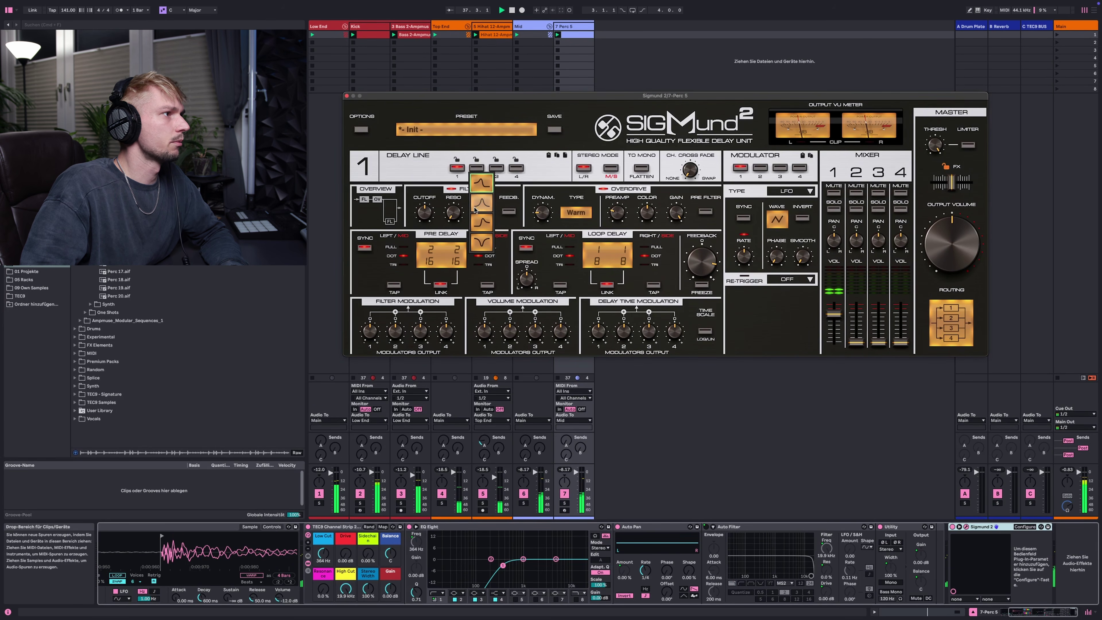
click(482, 201)
drag(425, 210, 424, 210)
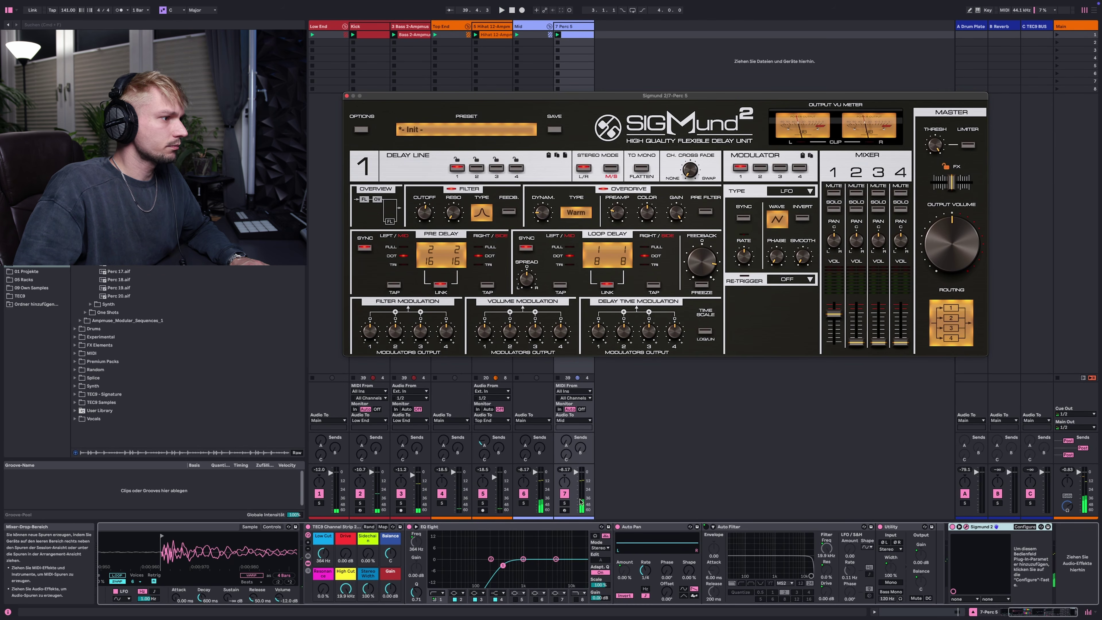
Solo the Perc 5 track and look through Sigmund 2's delay lines 2, 3 and 4, returning to line 1
click(564, 504)
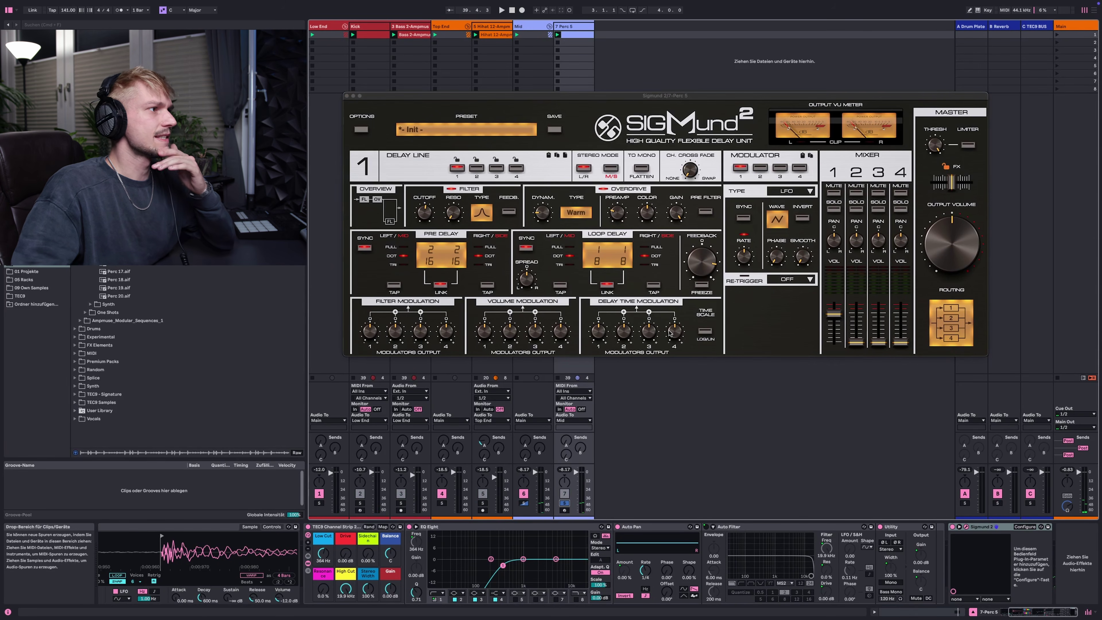
click(476, 169)
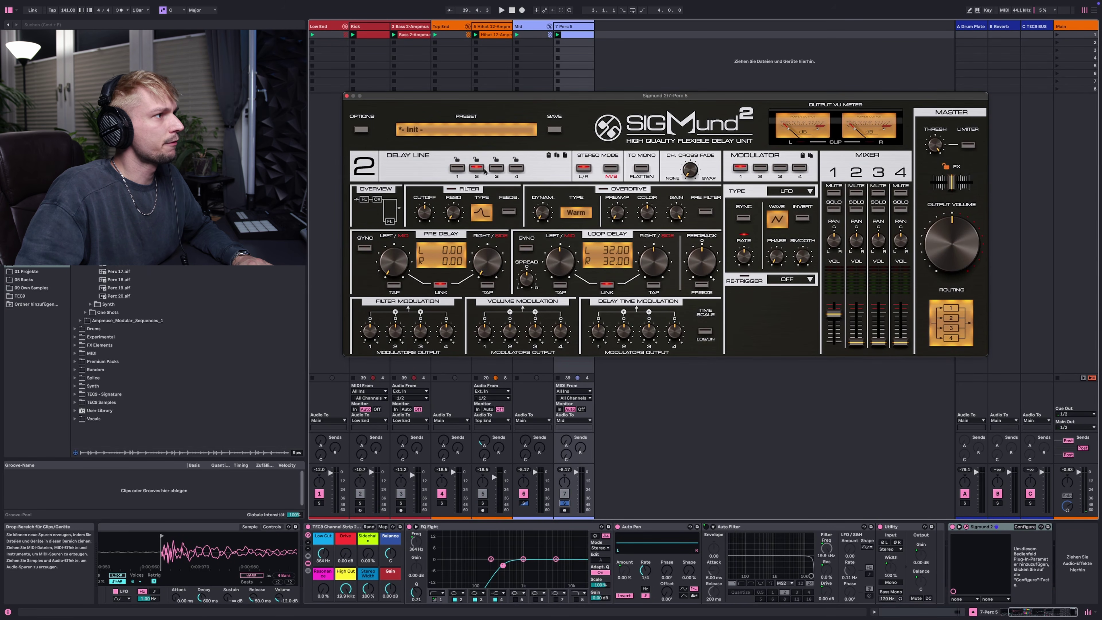
click(497, 168)
click(516, 169)
click(476, 170)
click(497, 168)
click(461, 173)
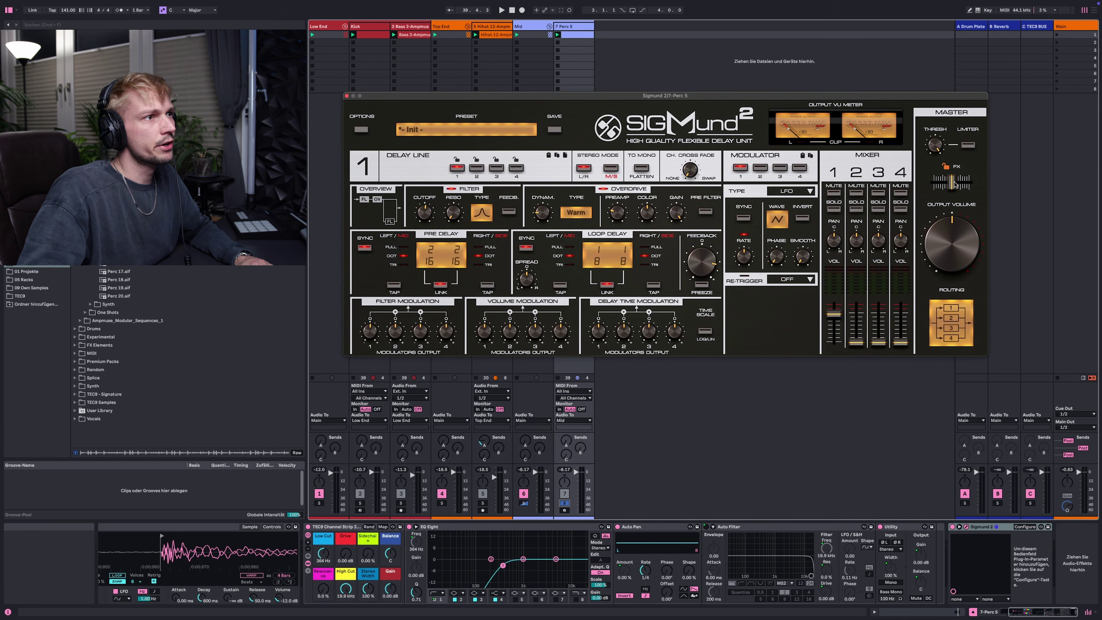
mouse_move(957, 227)
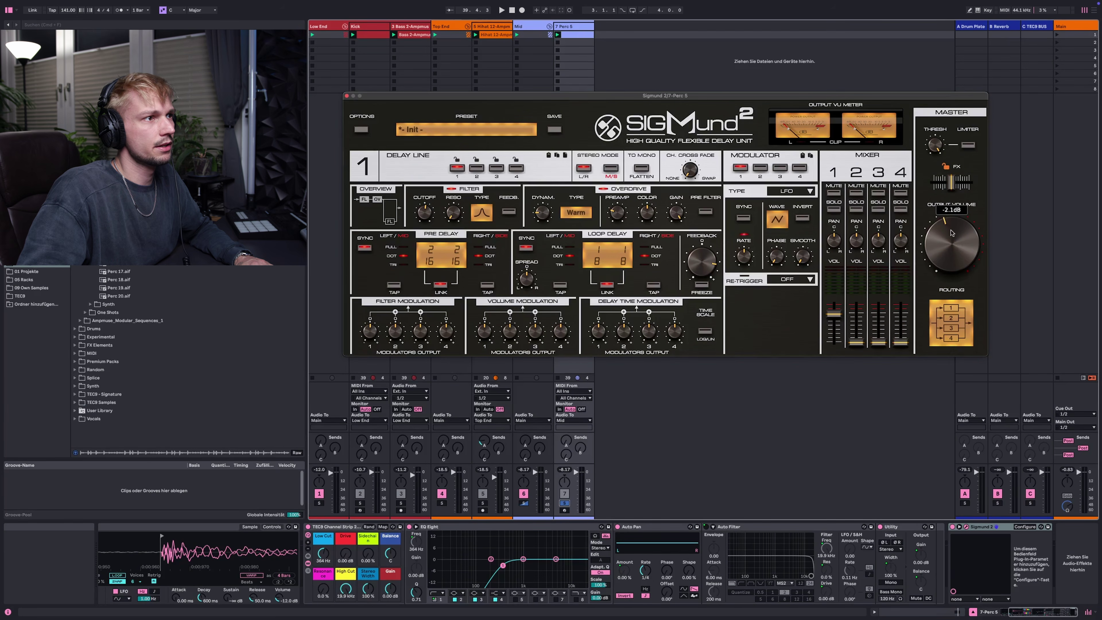
drag(928, 100, 894, 104)
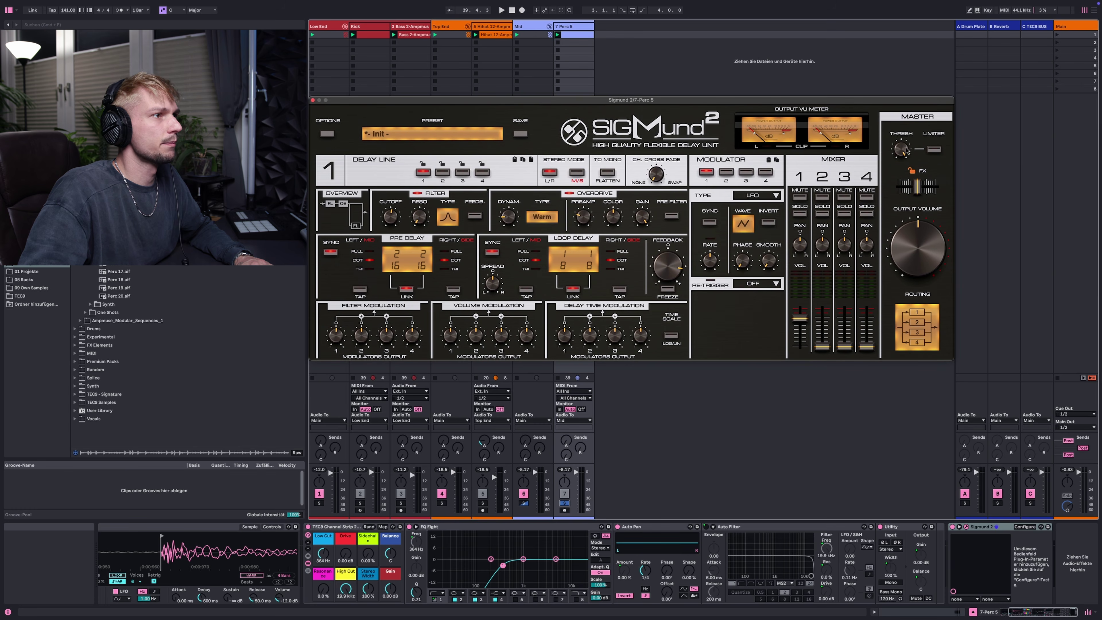
drag(641, 102, 708, 101)
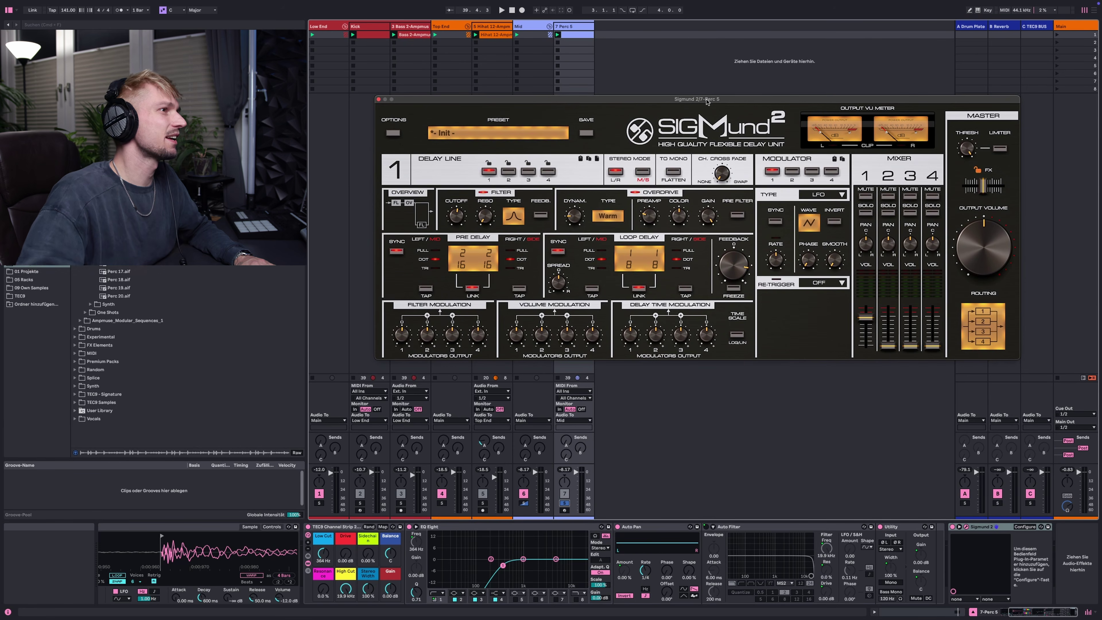
drag(708, 102, 704, 101)
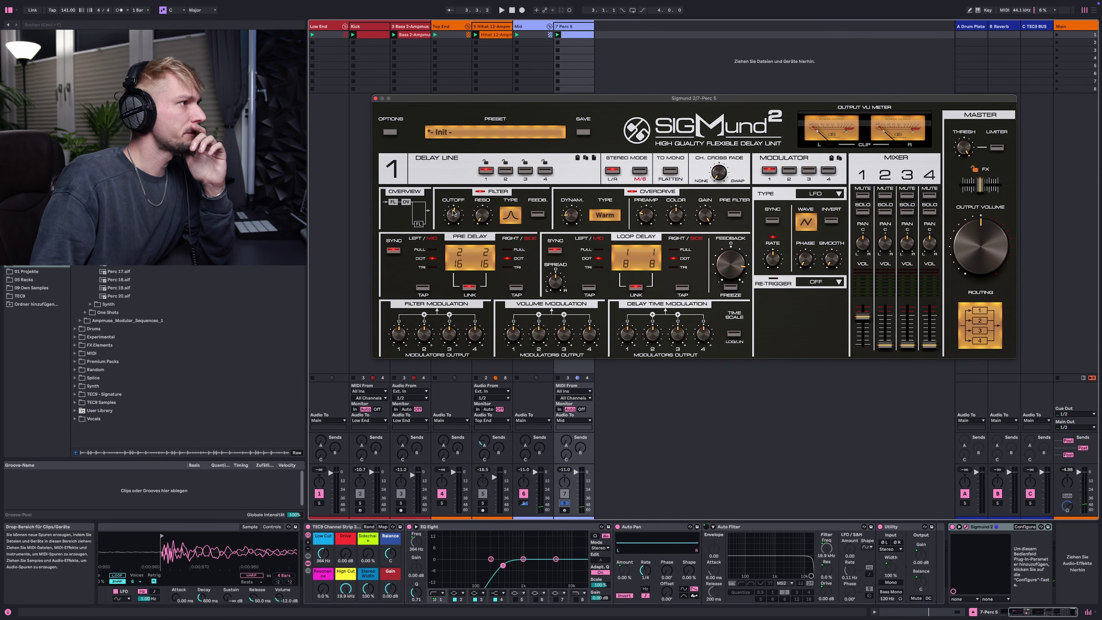
Try modulating delay line 1's filter with modulator 1 as an ENV type, adjusting the envelope's hold and attack
click(563, 502)
click(807, 194)
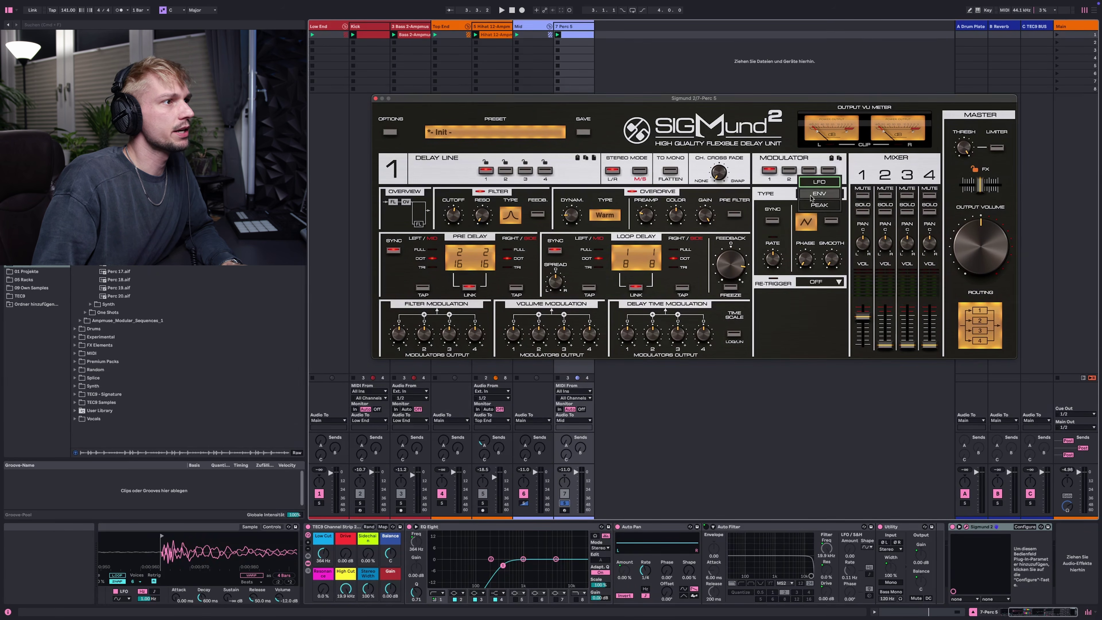
click(815, 204)
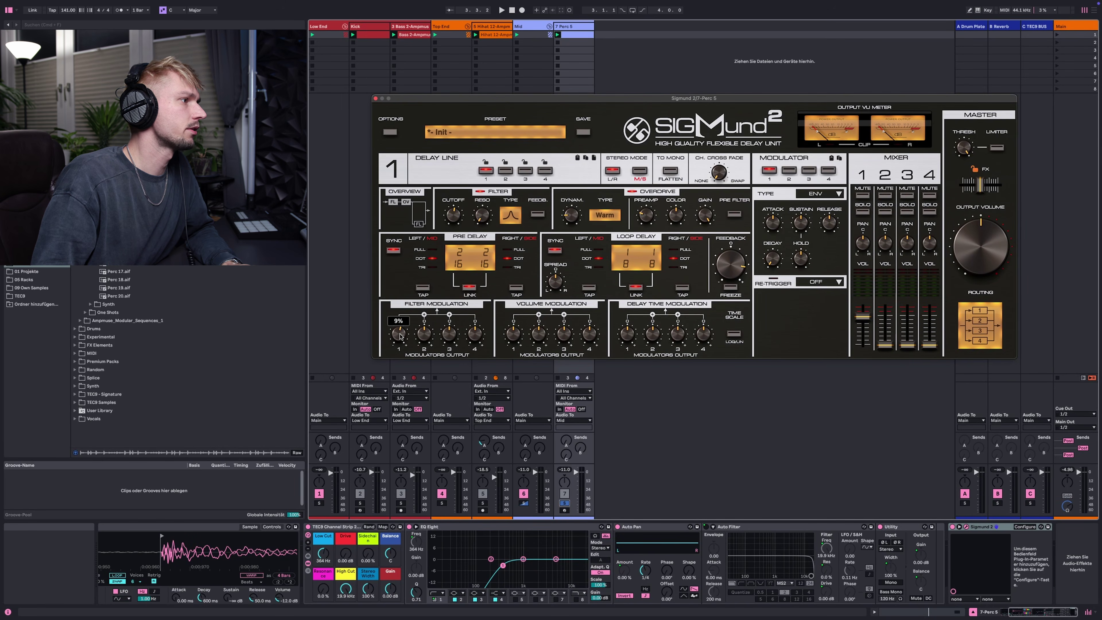
mouse_move(399, 339)
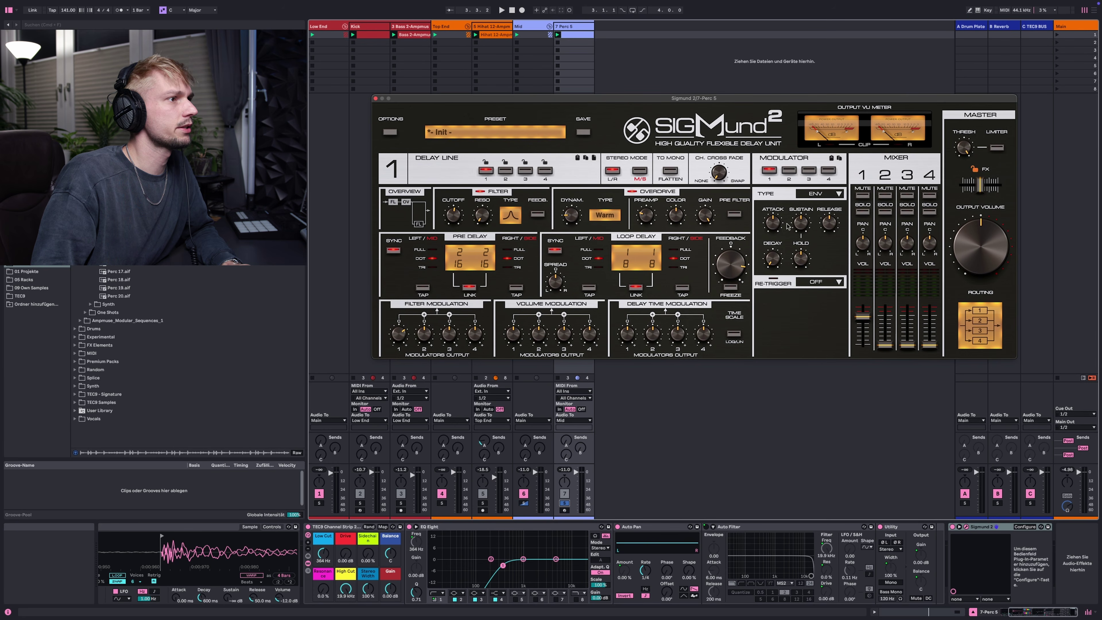
mouse_move(771, 249)
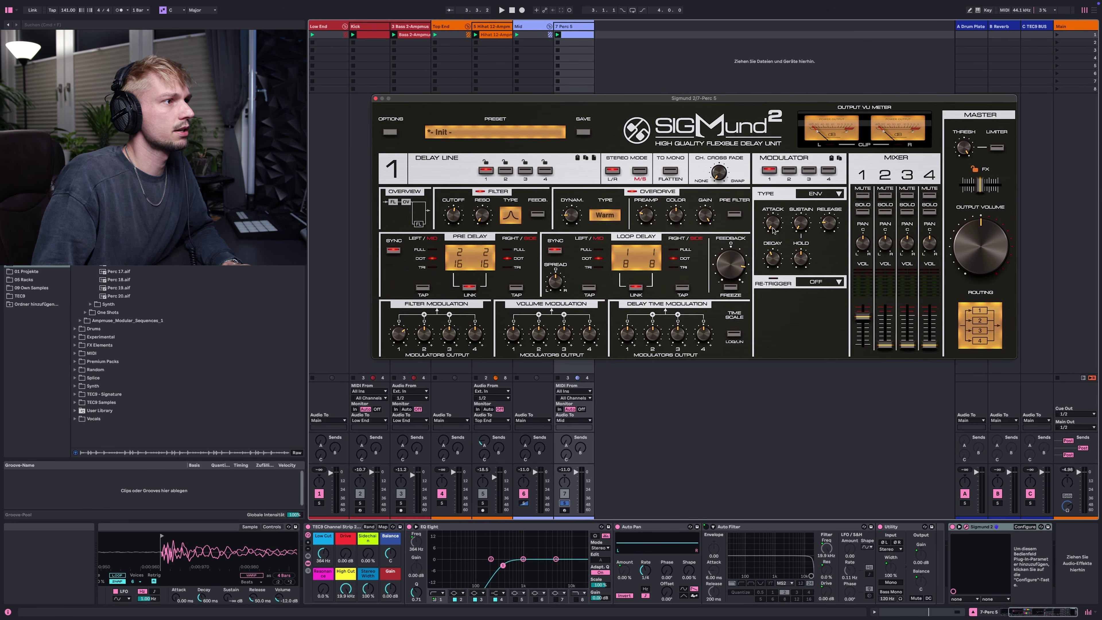
drag(805, 259, 799, 276)
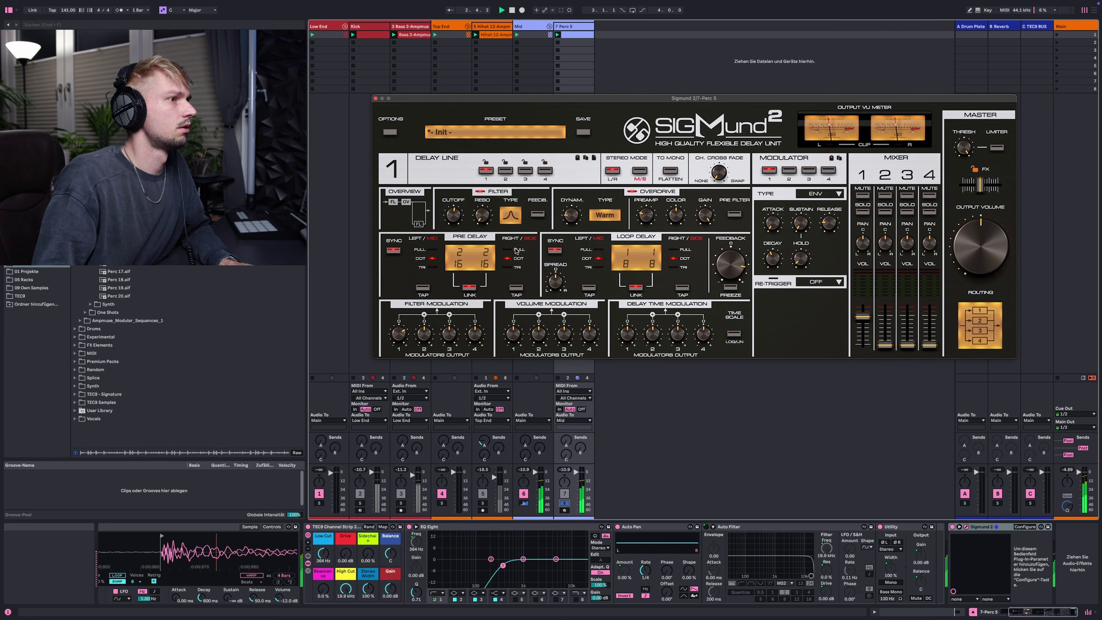
mouse_move(454, 214)
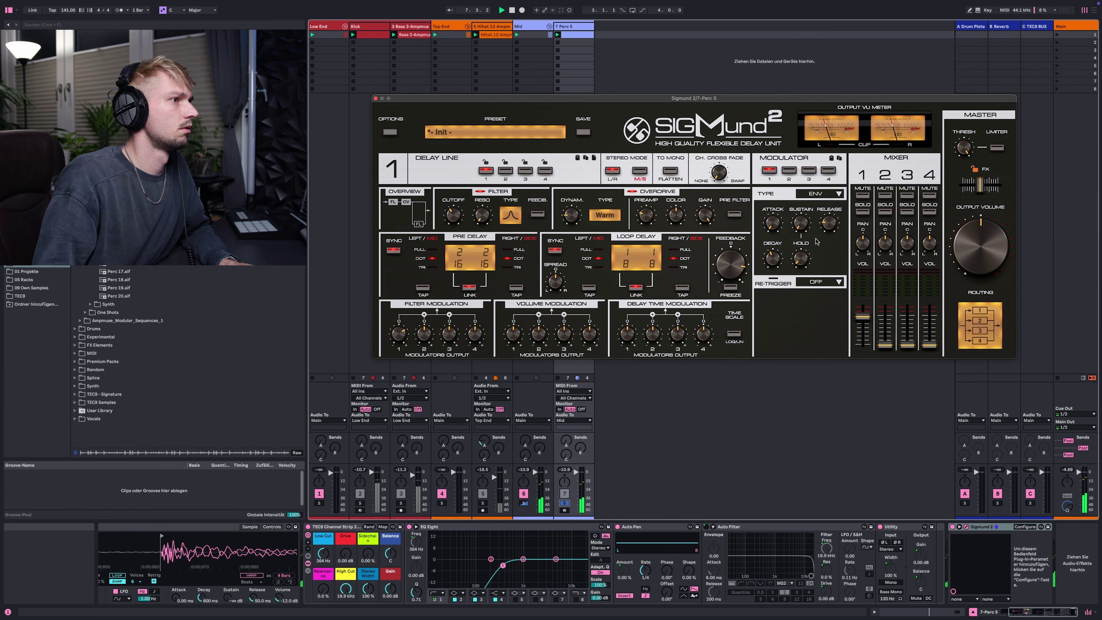
drag(776, 225, 778, 208)
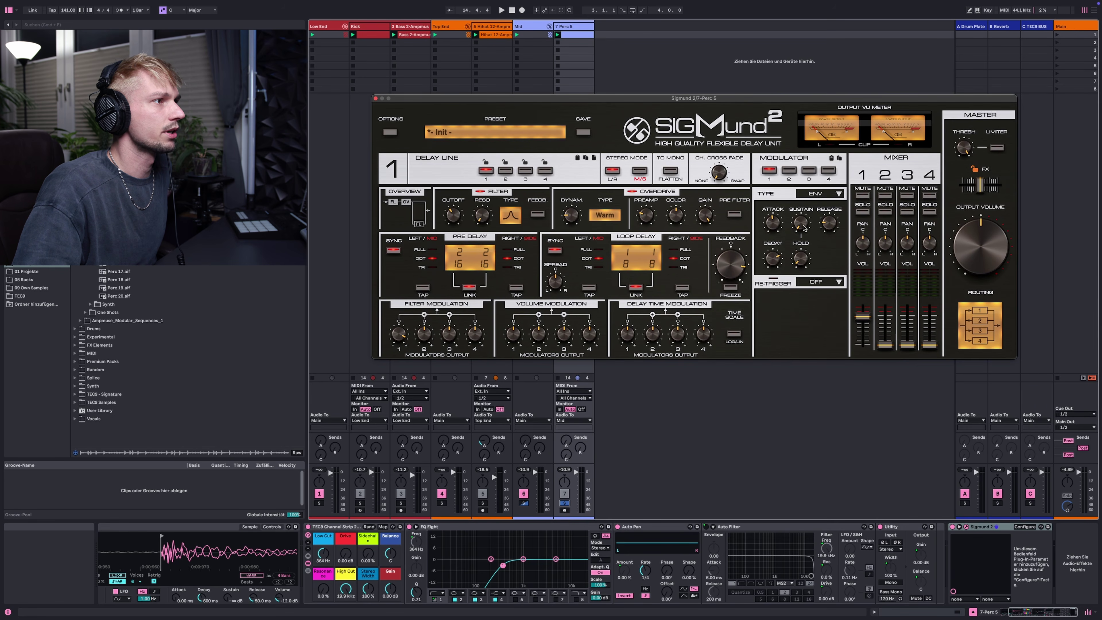
Set modulator 1 to a tempo-synced LFO with a sine wave and a rate of 1 Full
click(820, 202)
click(823, 185)
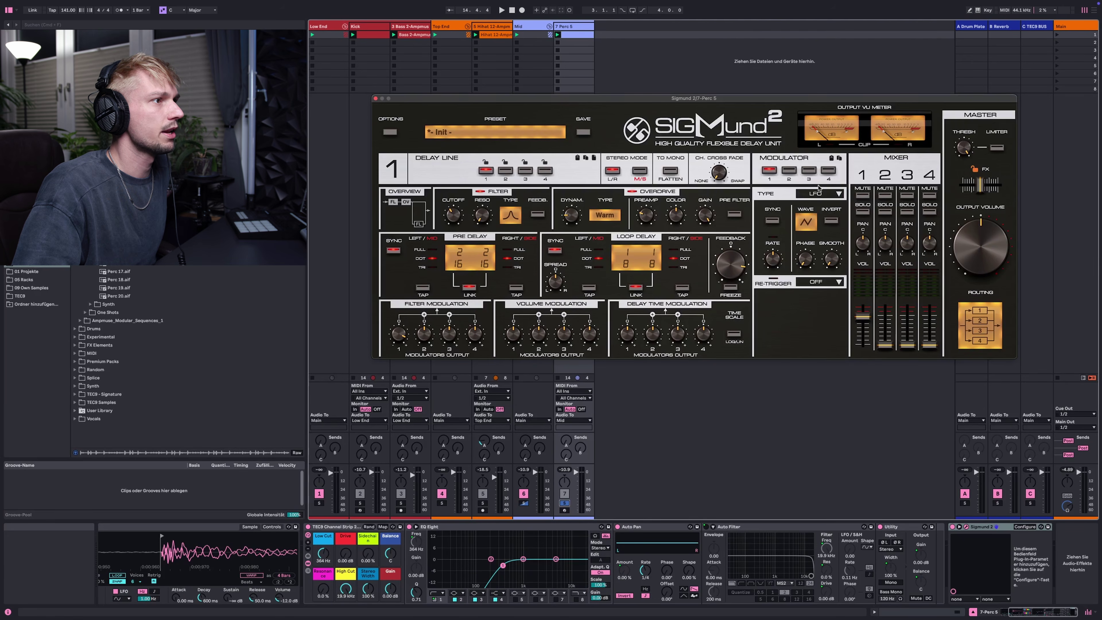
click(773, 221)
click(775, 259)
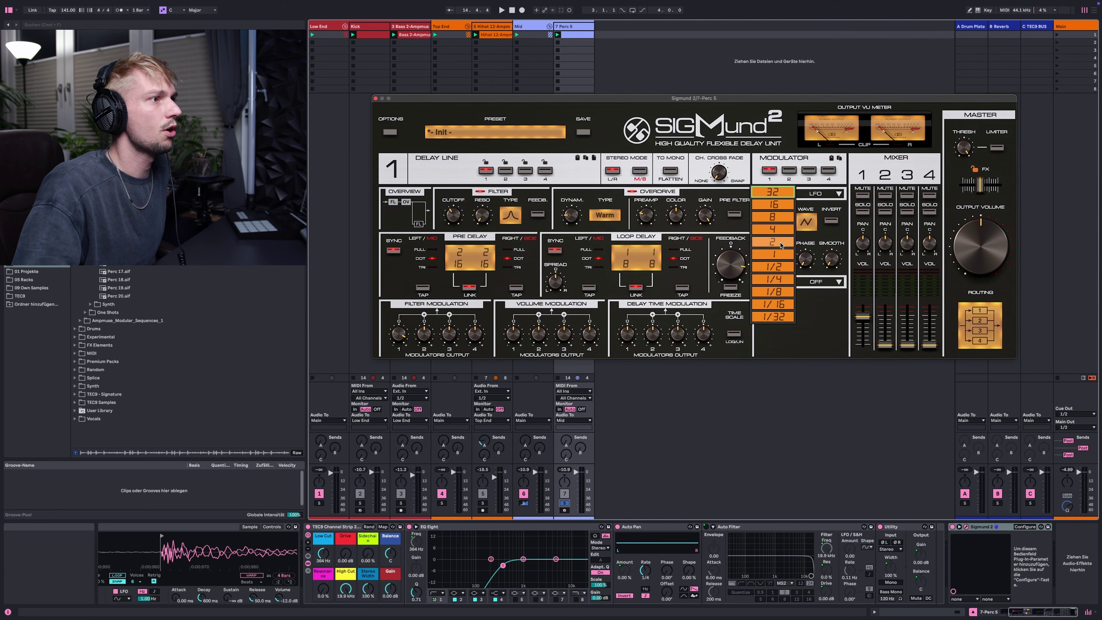
click(780, 257)
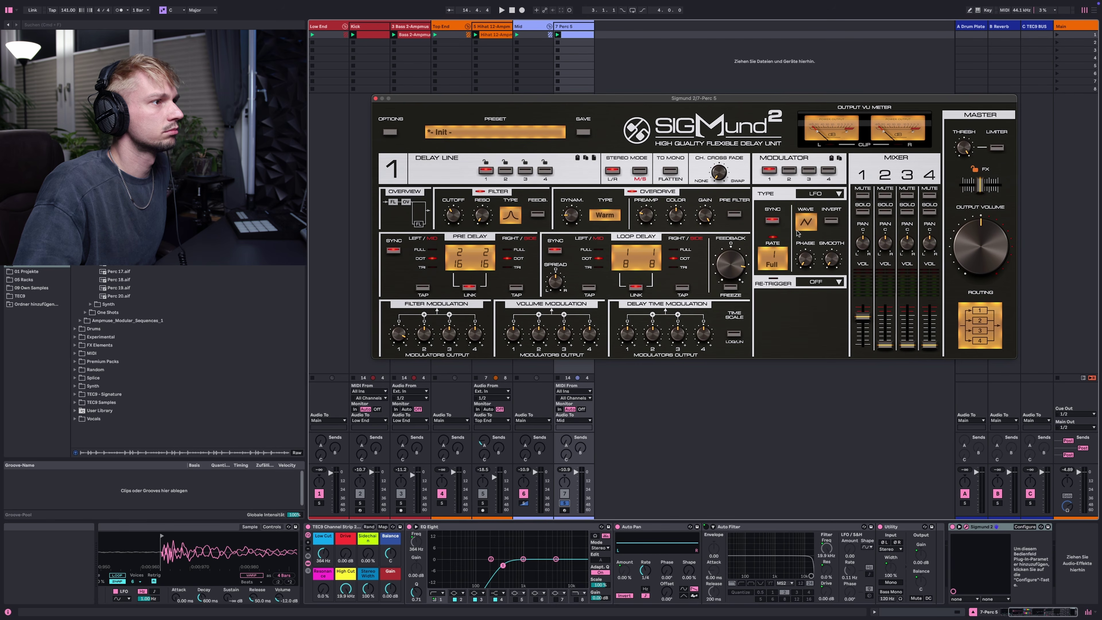
click(805, 222)
click(813, 210)
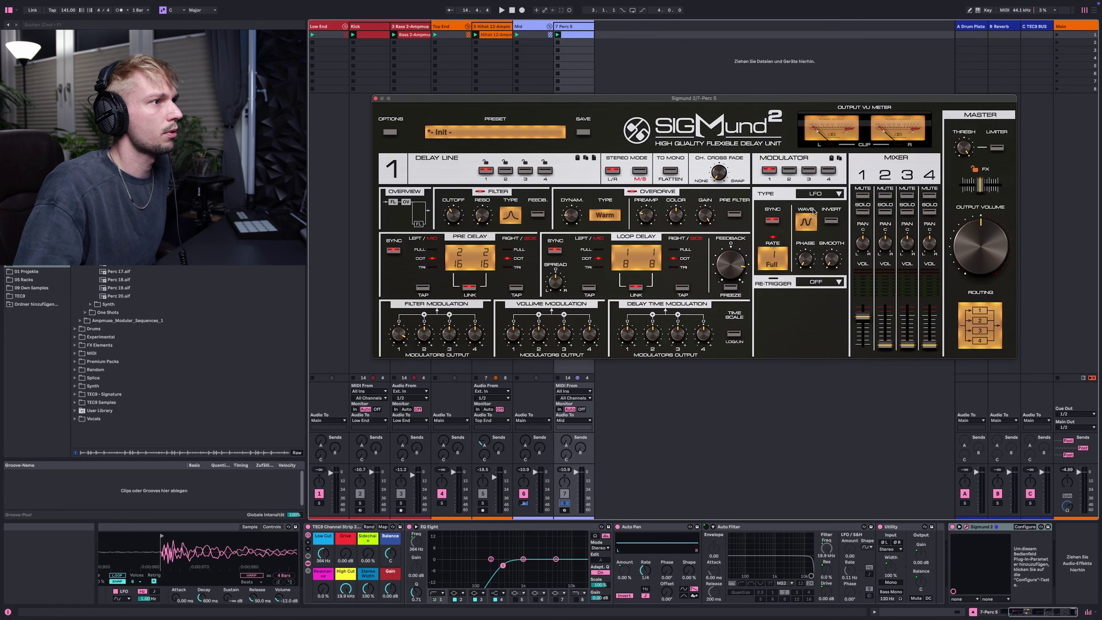
click(809, 227)
click(811, 213)
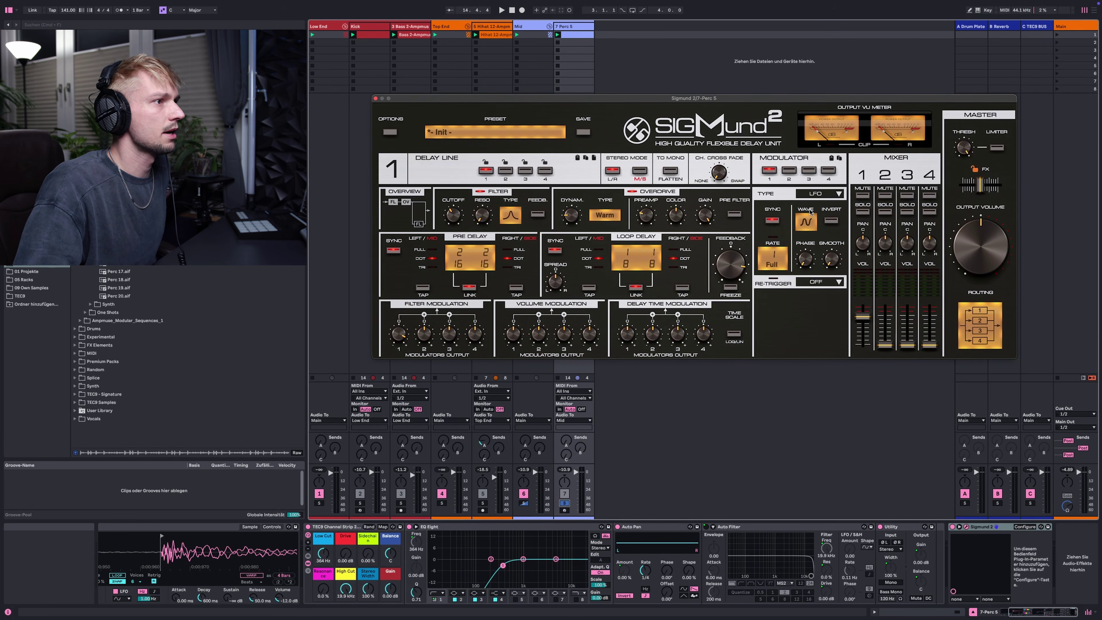
Readjust modulator 1's filter modulation amount and the LFO phase while playing the soloed percussion
mouse_move(400, 338)
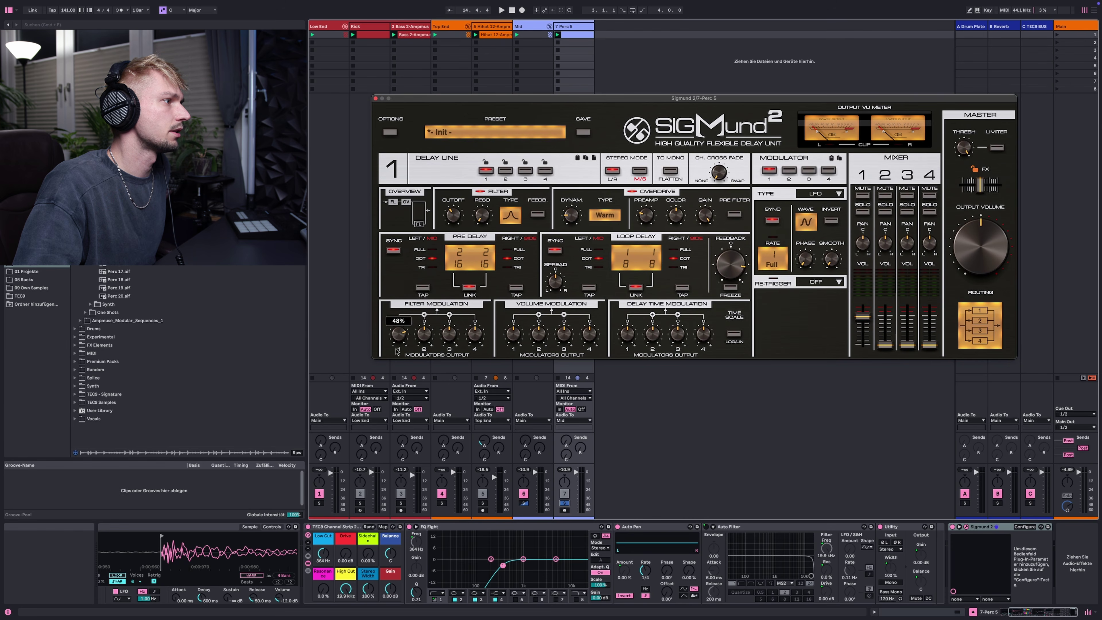
double_click(399, 341)
key(space)
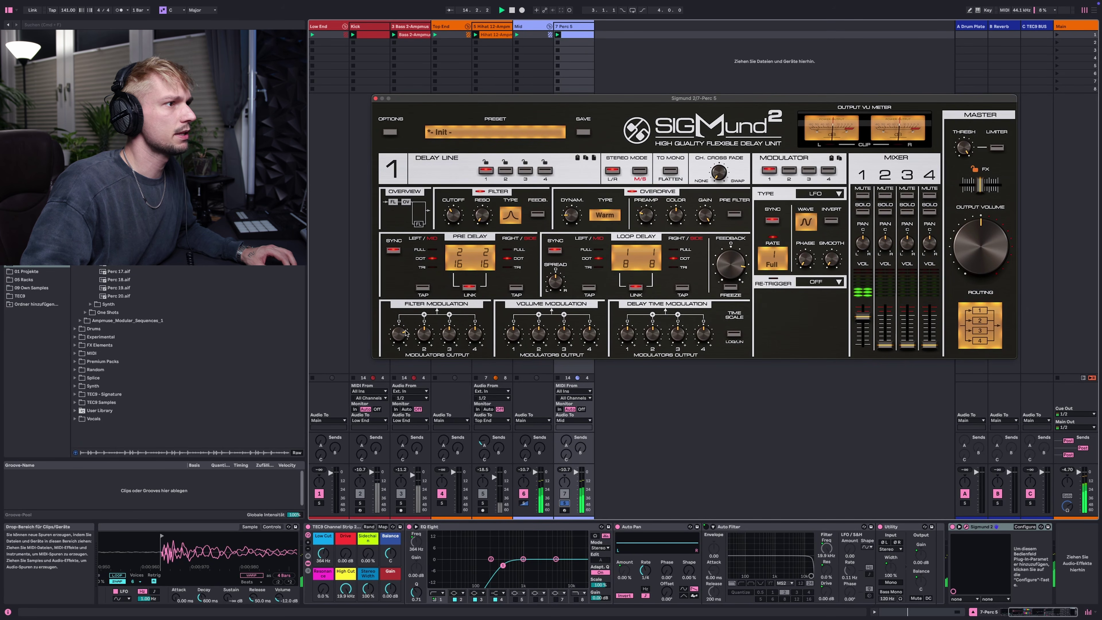
mouse_move(806, 261)
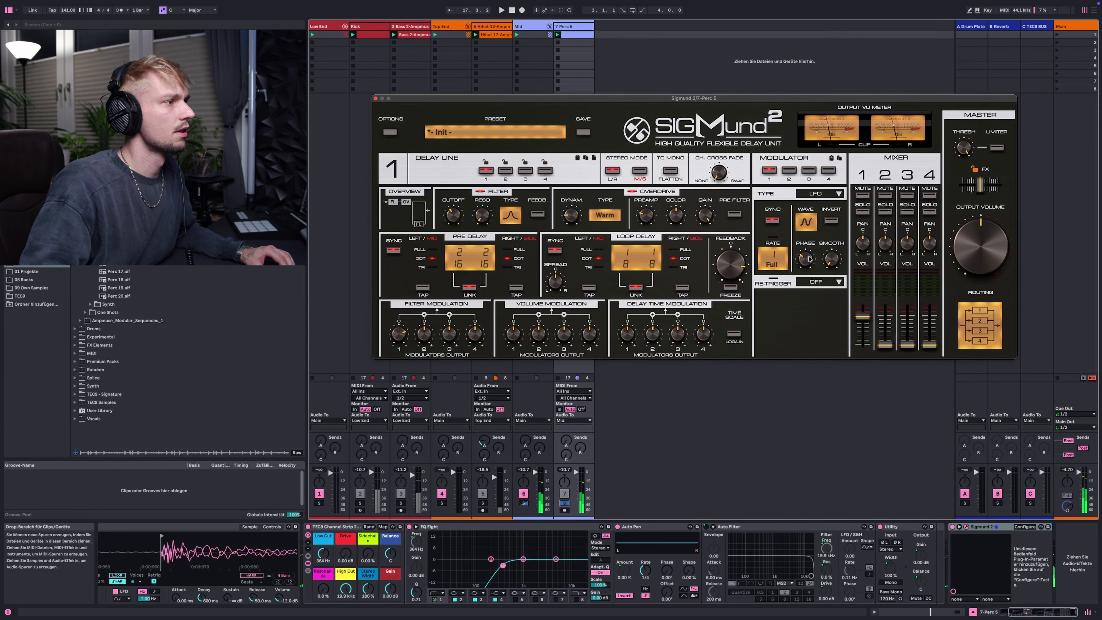
drag(810, 264, 810, 259)
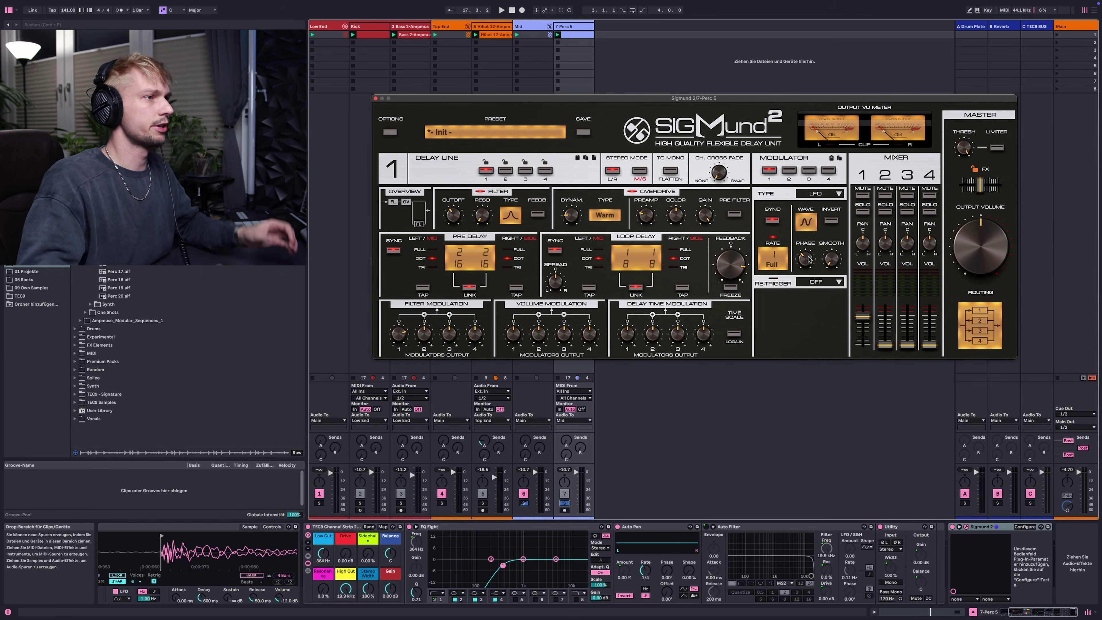
drag(809, 259, 807, 280)
key(space)
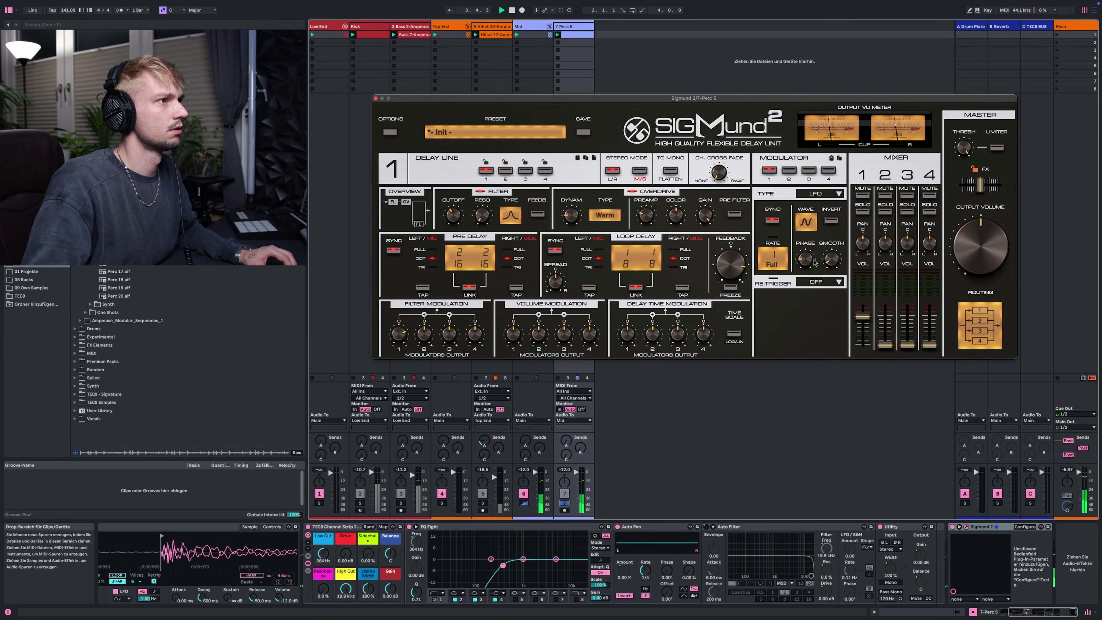
Unsolo the Perc 5 track and lower the High Cut on the 3 Bass track's channel strip to 200 Hz
click(565, 503)
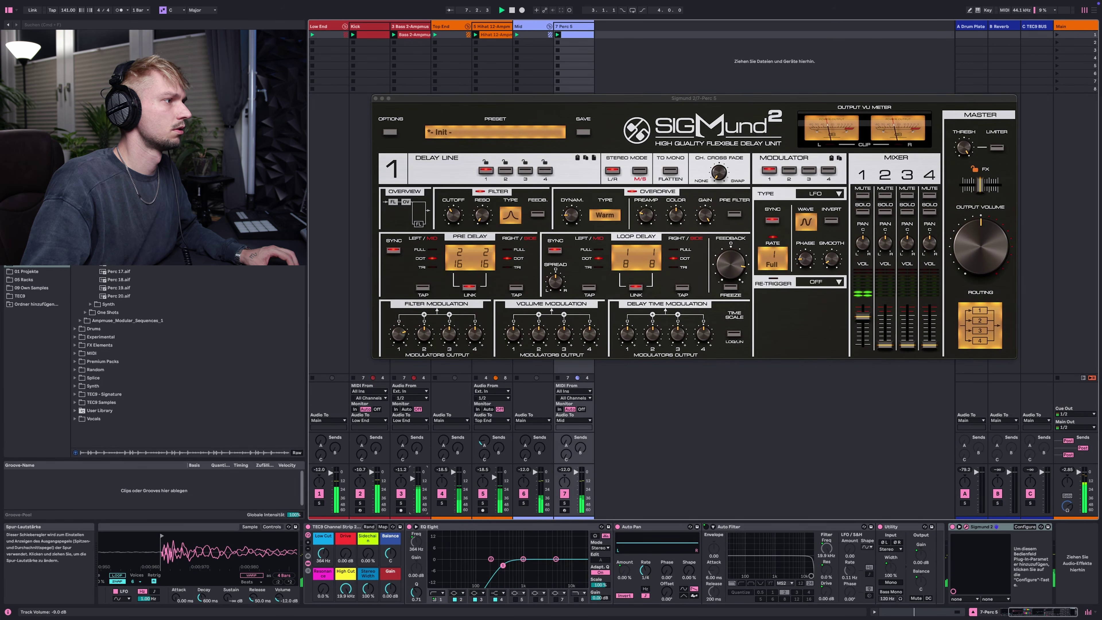
click(410, 26)
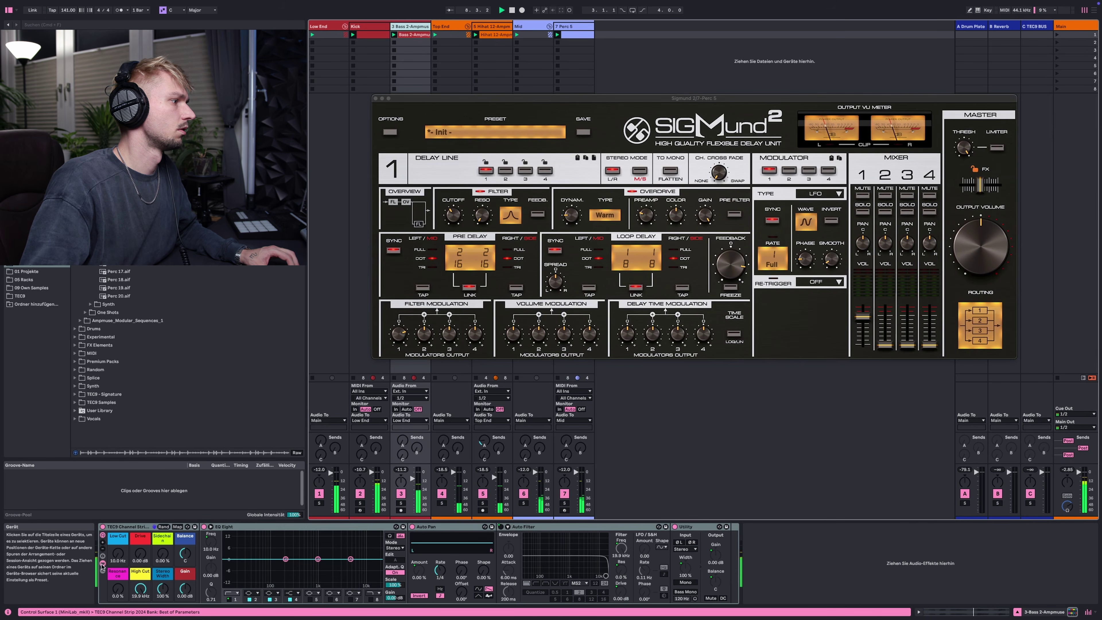
drag(139, 588, 139, 614)
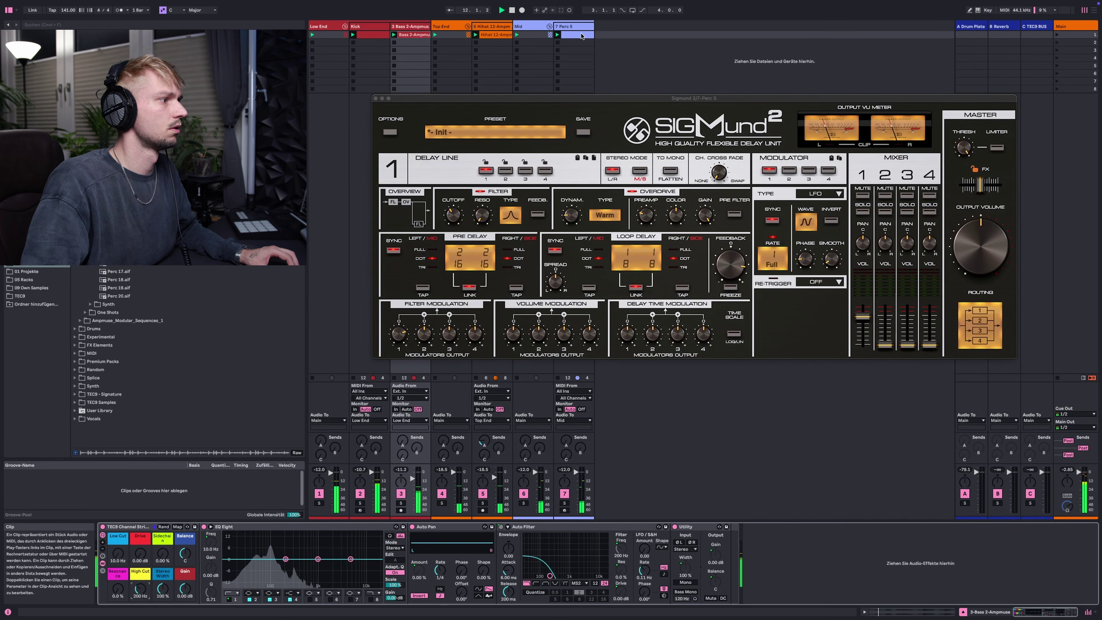
Select the Perc 5 track again and solo it during playback
click(592, 61)
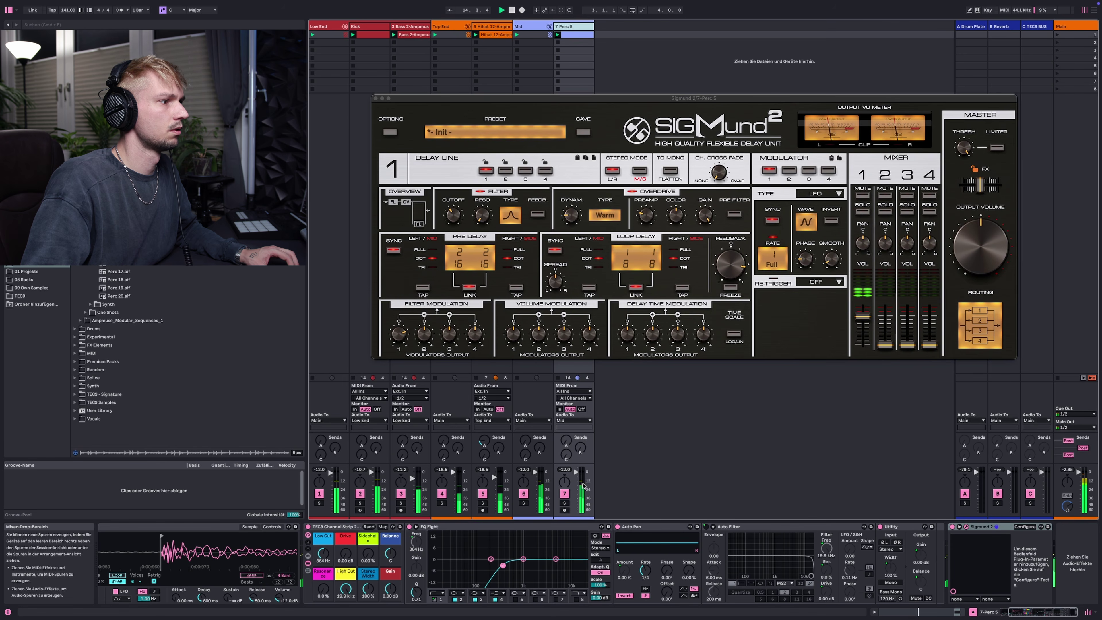
click(564, 503)
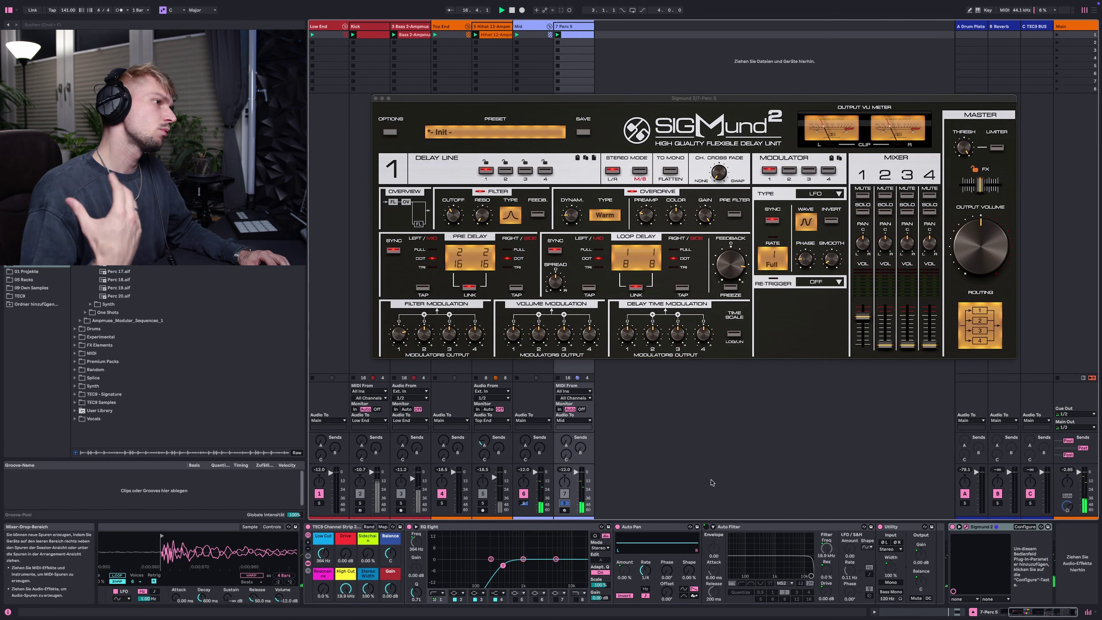
Bring up delay line 2 at about -5.8 dB in the mixer and sync its linked pre-delay to a dotted 1/8
click(507, 170)
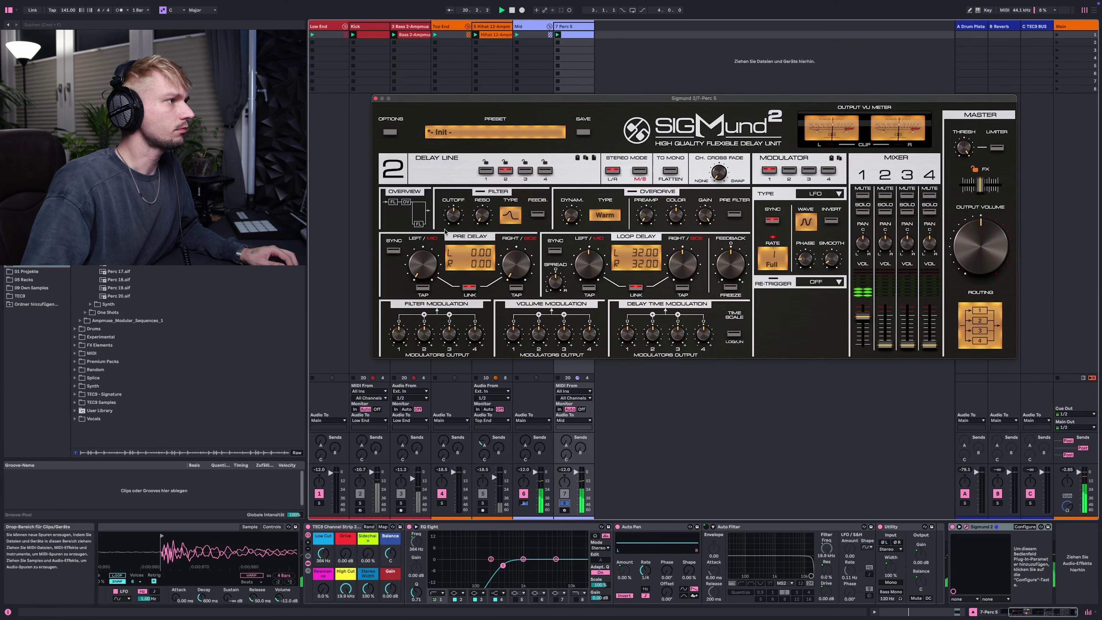
drag(887, 344, 893, 282)
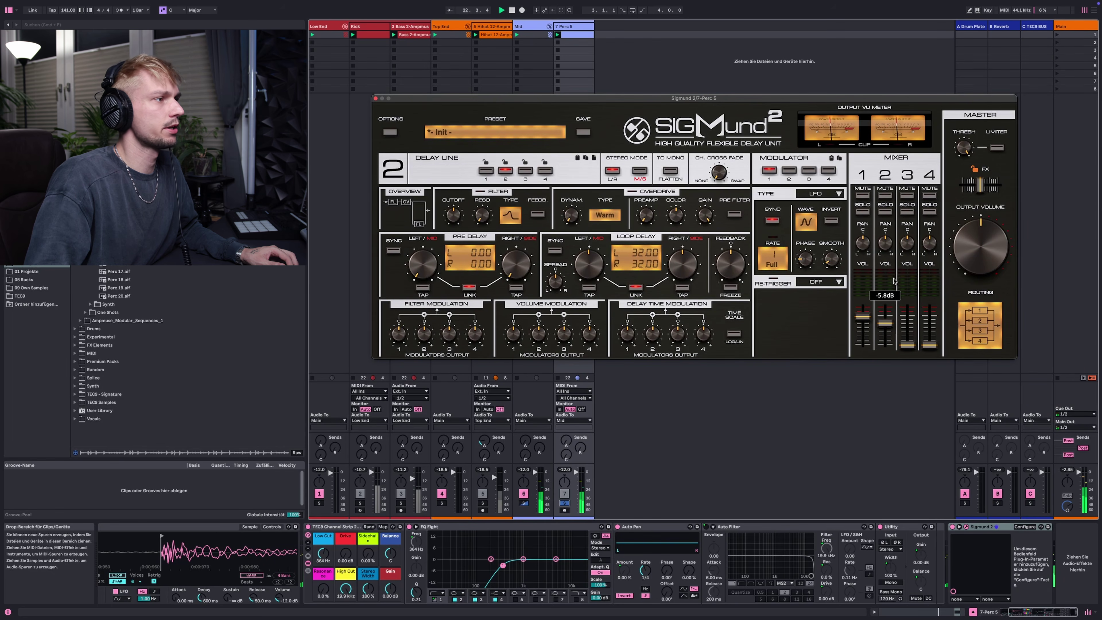
click(393, 251)
click(436, 260)
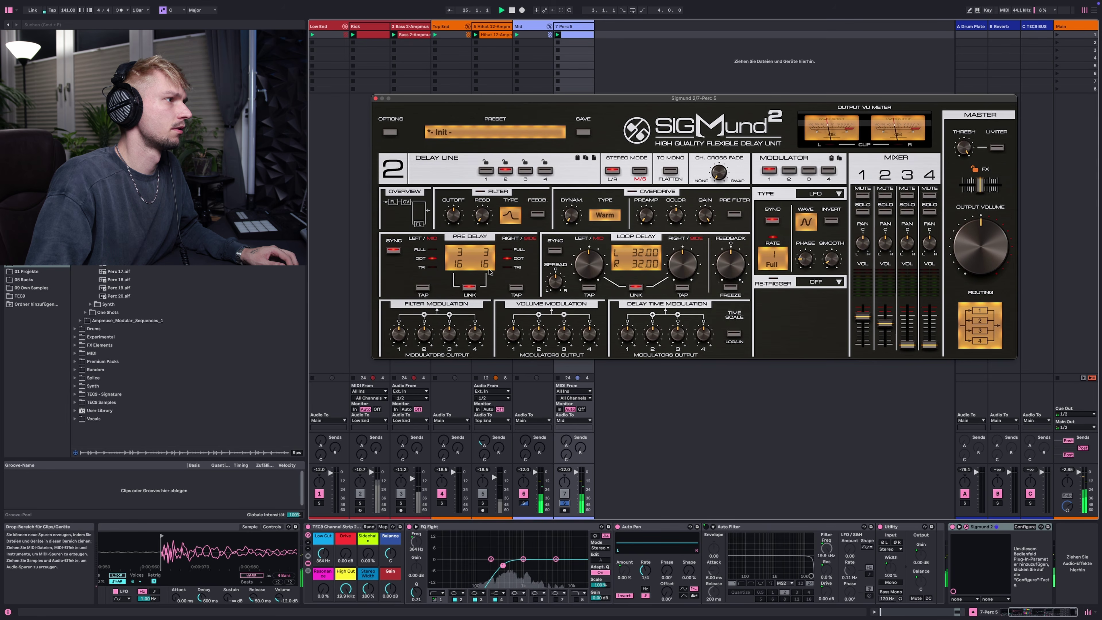
drag(489, 252, 493, 240)
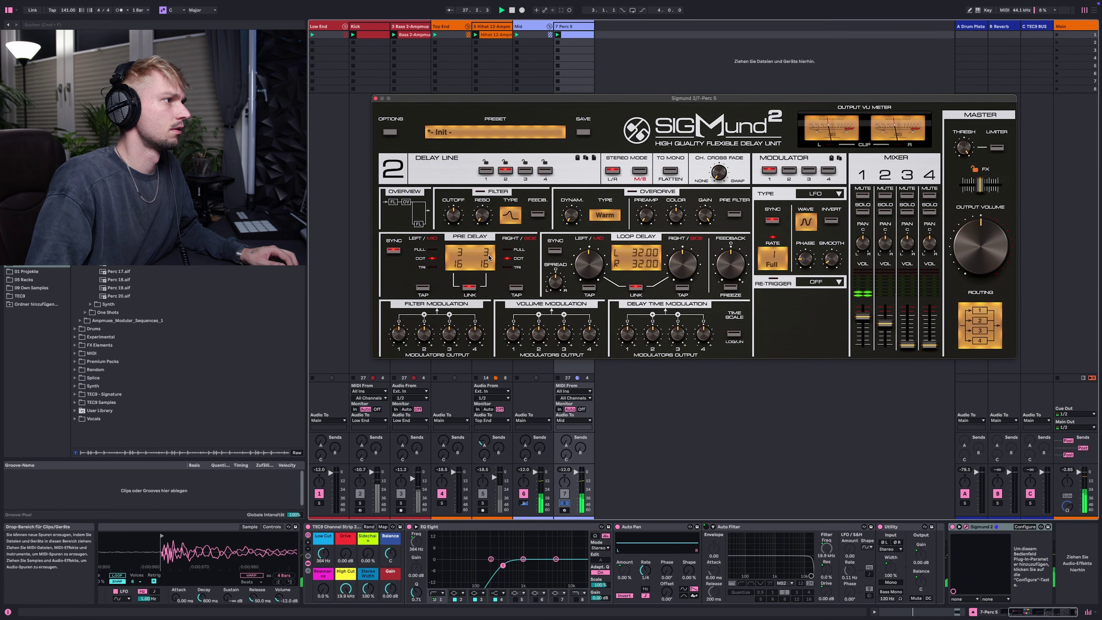
drag(488, 262, 489, 299)
drag(480, 253, 480, 249)
Sync delay line 2's loop delay to the tempo and set it to a dotted 1/16
click(554, 250)
click(600, 259)
drag(627, 259, 626, 266)
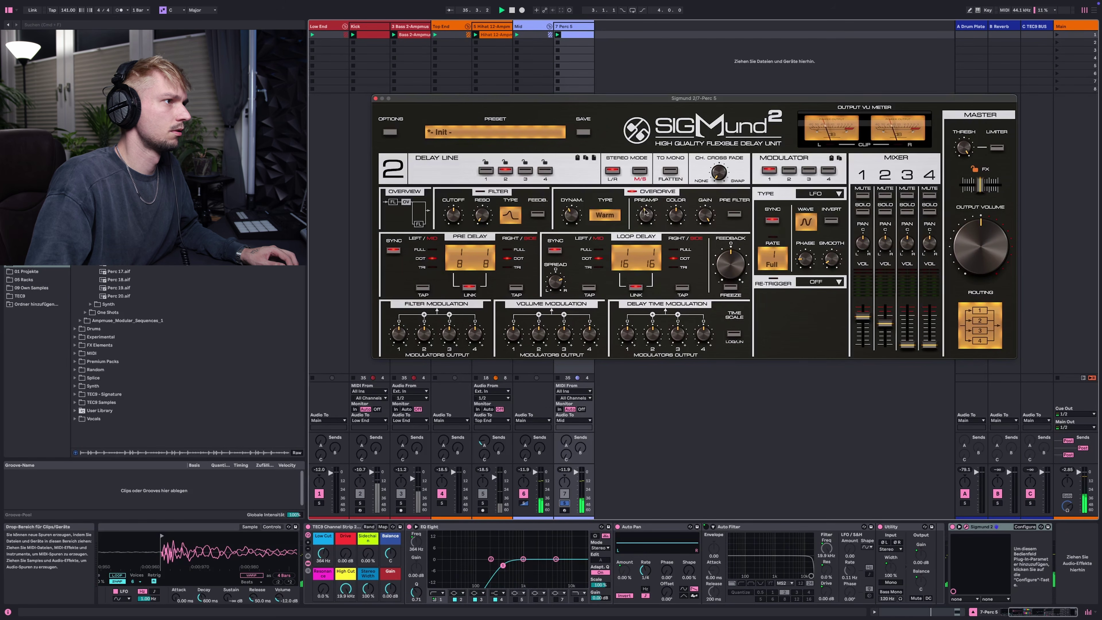
Keep the Warm overdrive type on delay line 2 and change its filter type to the peak-shaped band-pass
mouse_move(677, 196)
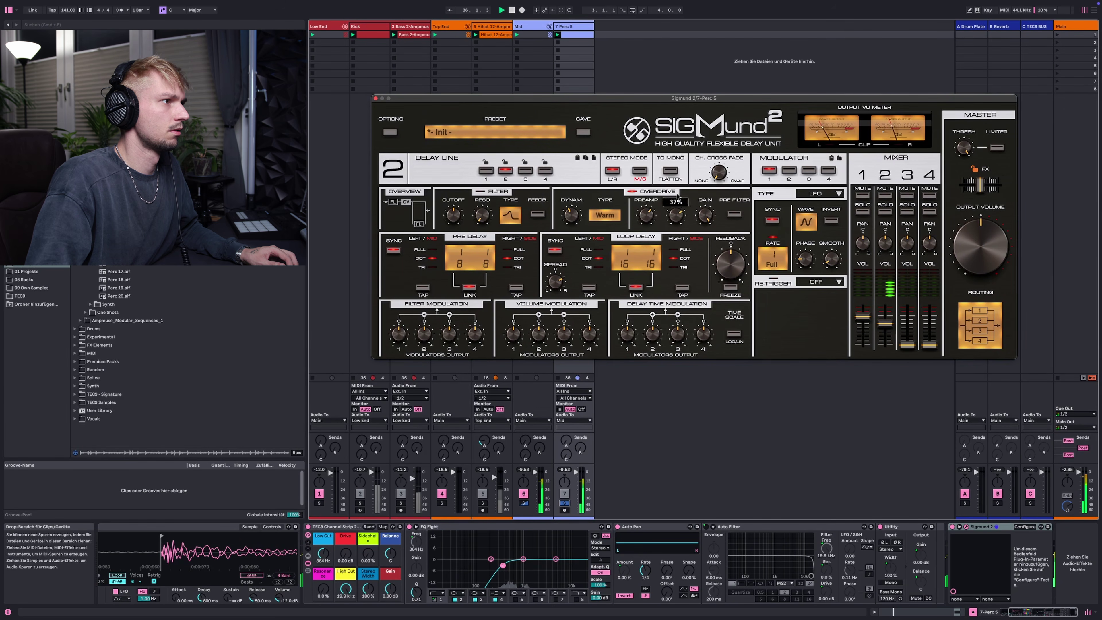
click(609, 219)
click(612, 217)
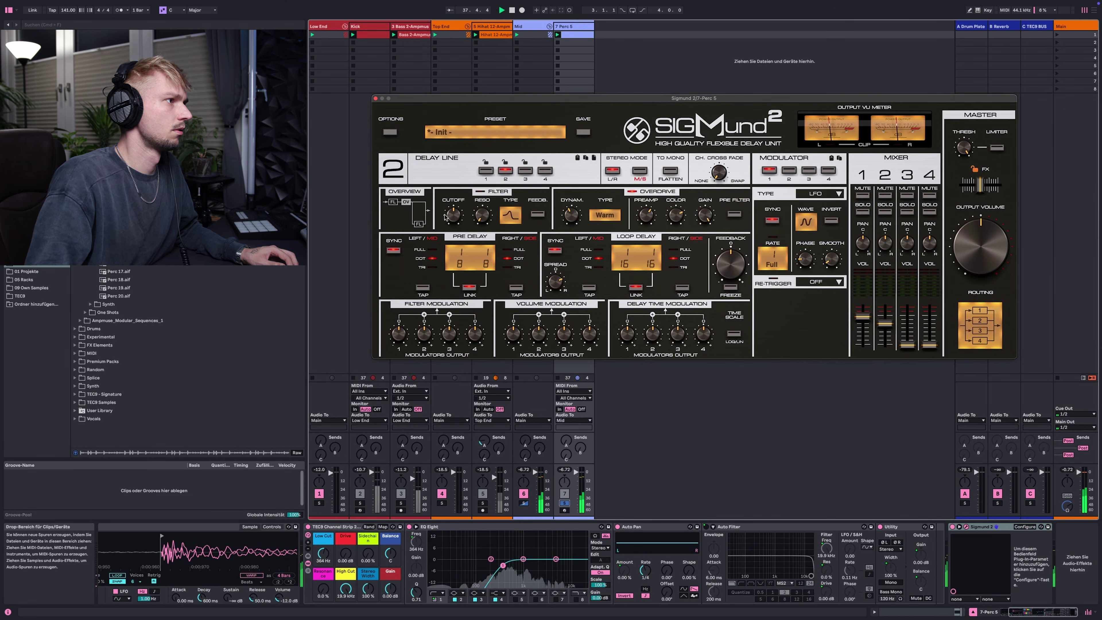
click(510, 214)
click(516, 201)
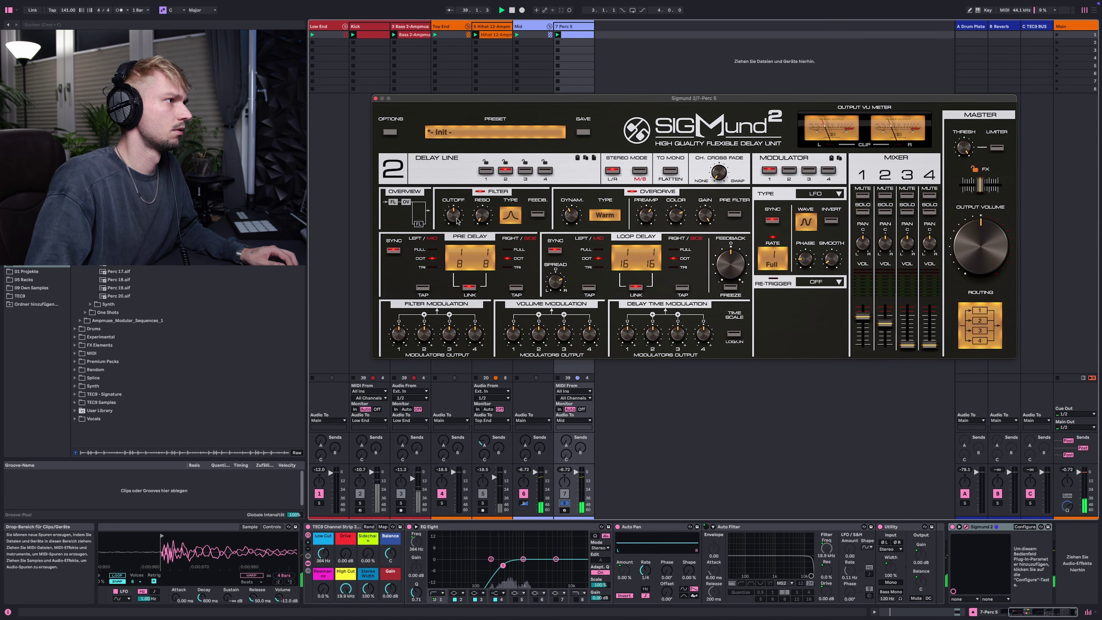
Balance delay line 2 by lowering its mixer volume and overdrive gain and setting the loop feedback to about 25%
drag(885, 326, 886, 337)
drag(706, 217, 704, 248)
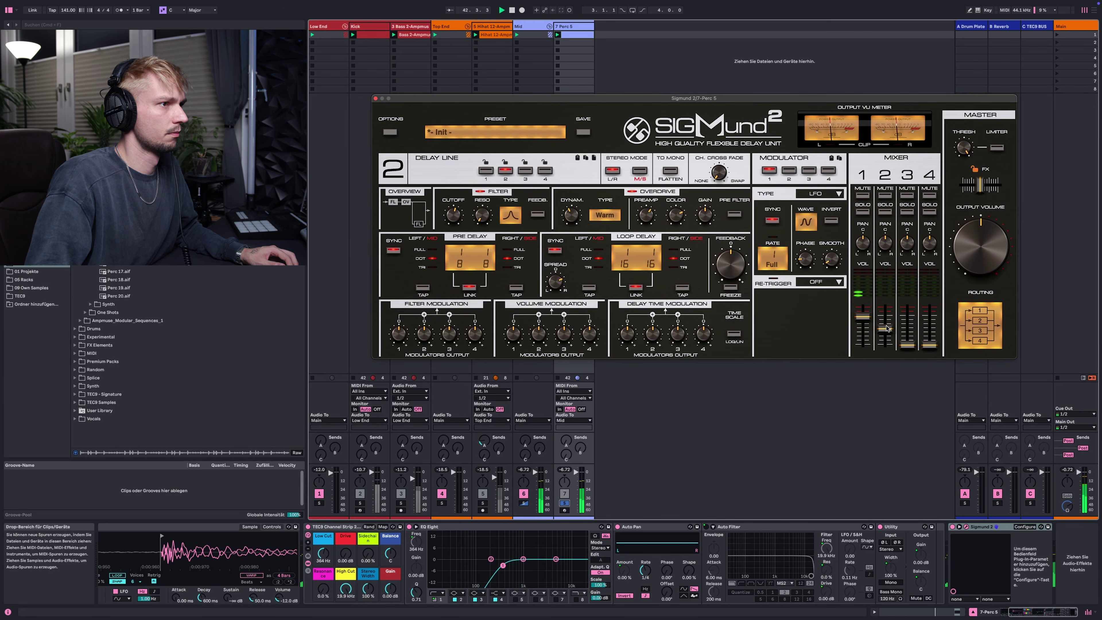
drag(735, 263, 735, 265)
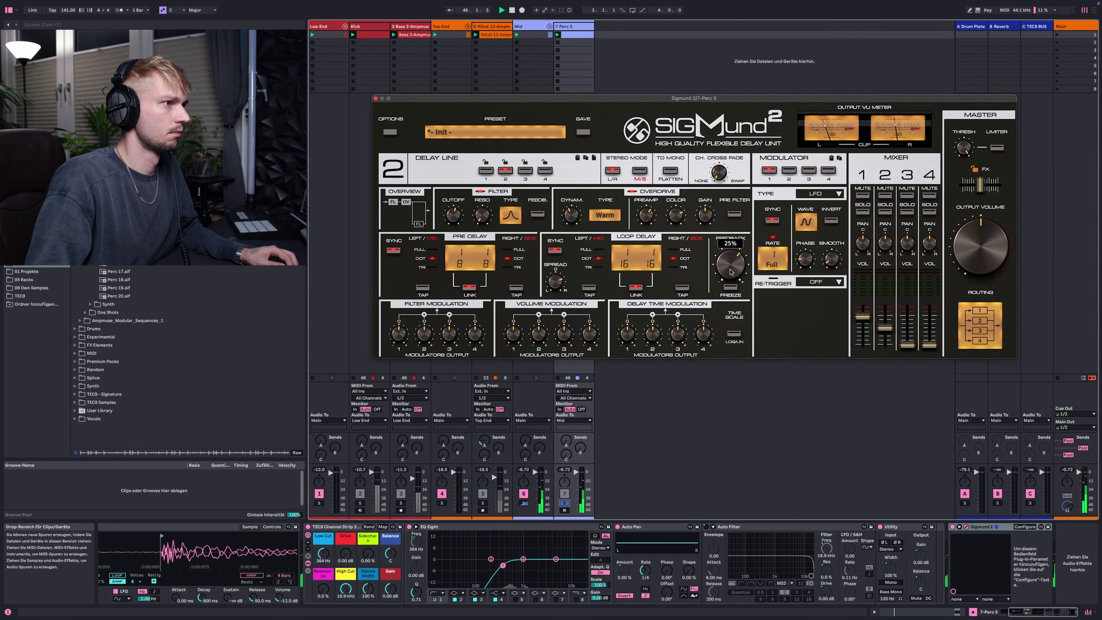
drag(736, 266, 736, 267)
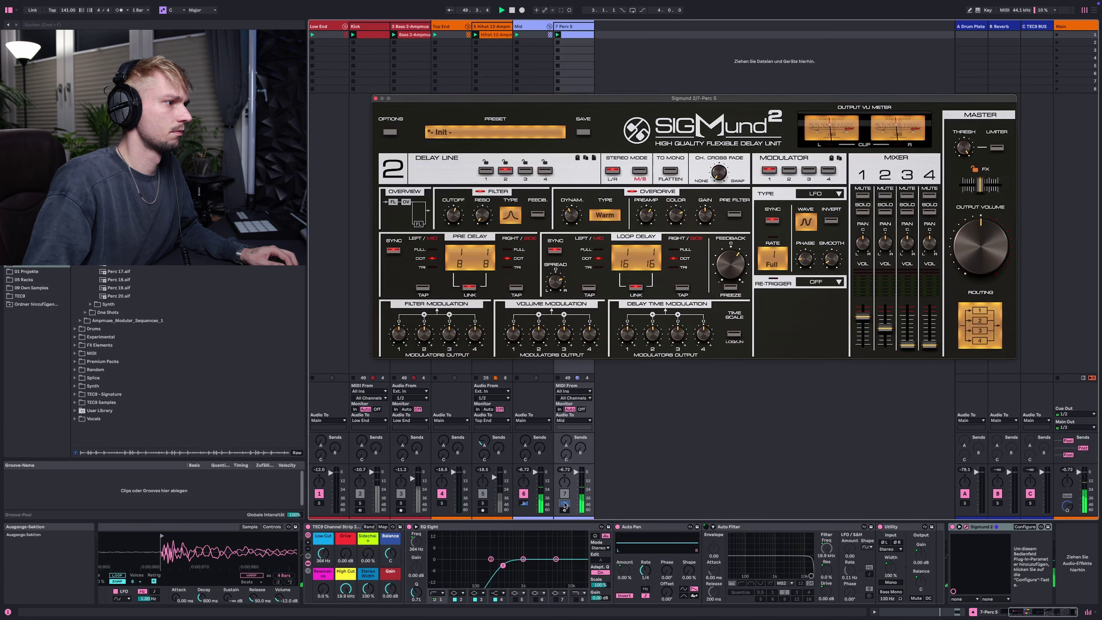
Unsolo the Perc 5 track and readjust delay line 2's filter cutoff against the full groove
drag(453, 213, 458, 198)
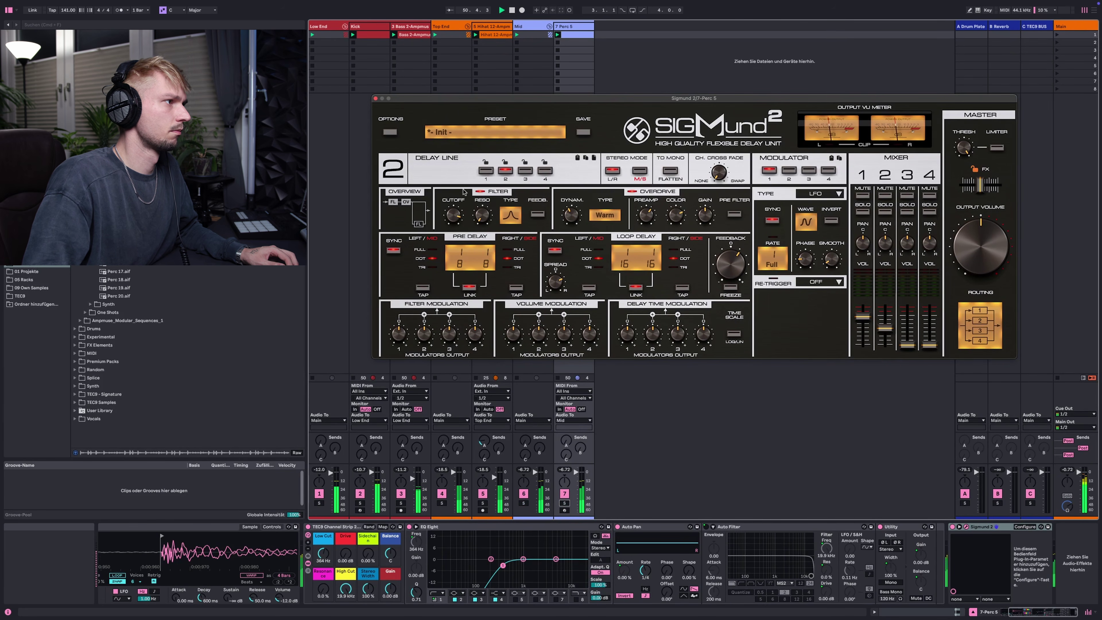
drag(453, 219, 454, 219)
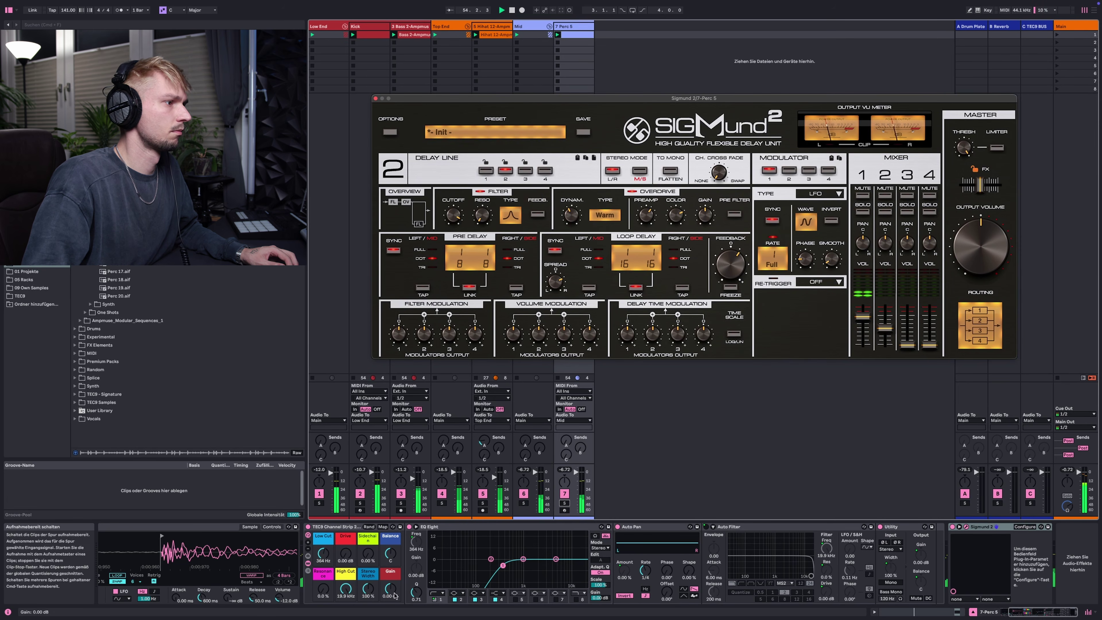
Solo the Perc 5 track to compare it with the full groove, and stop playback
click(564, 503)
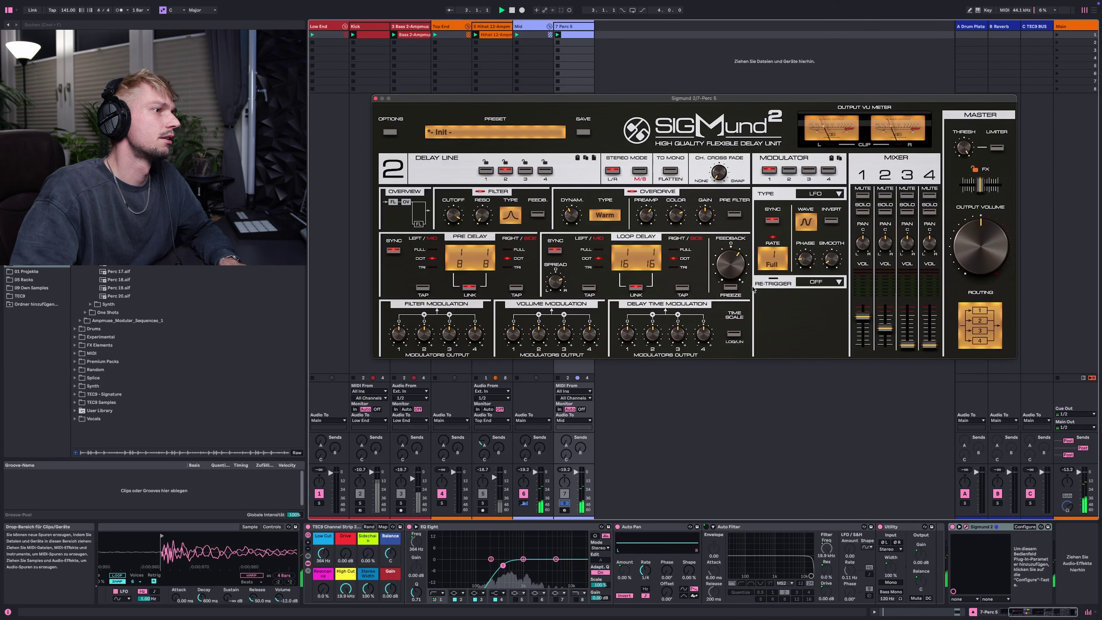
click(565, 504)
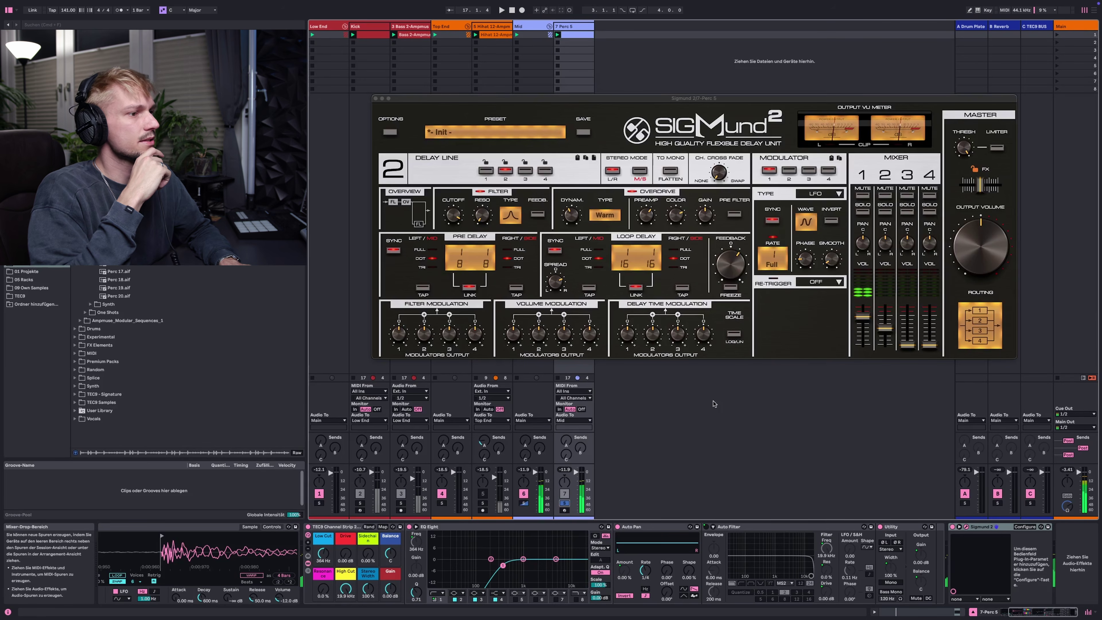
key(space)
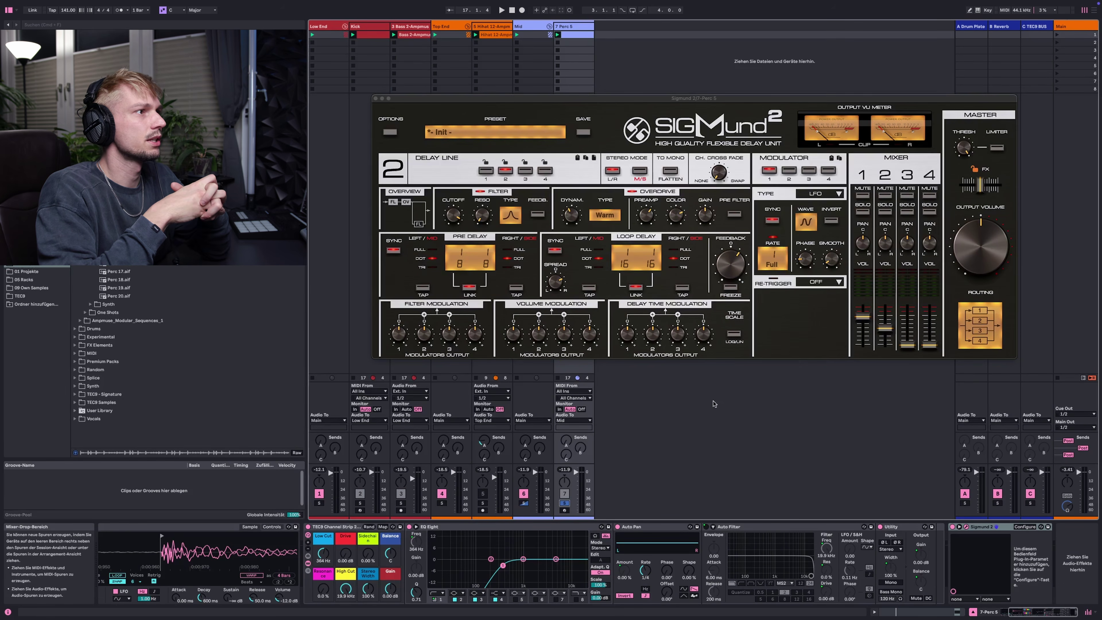
Examine Sigmund 2's quality options for real-time and offline processing
click(391, 133)
mouse_move(412, 168)
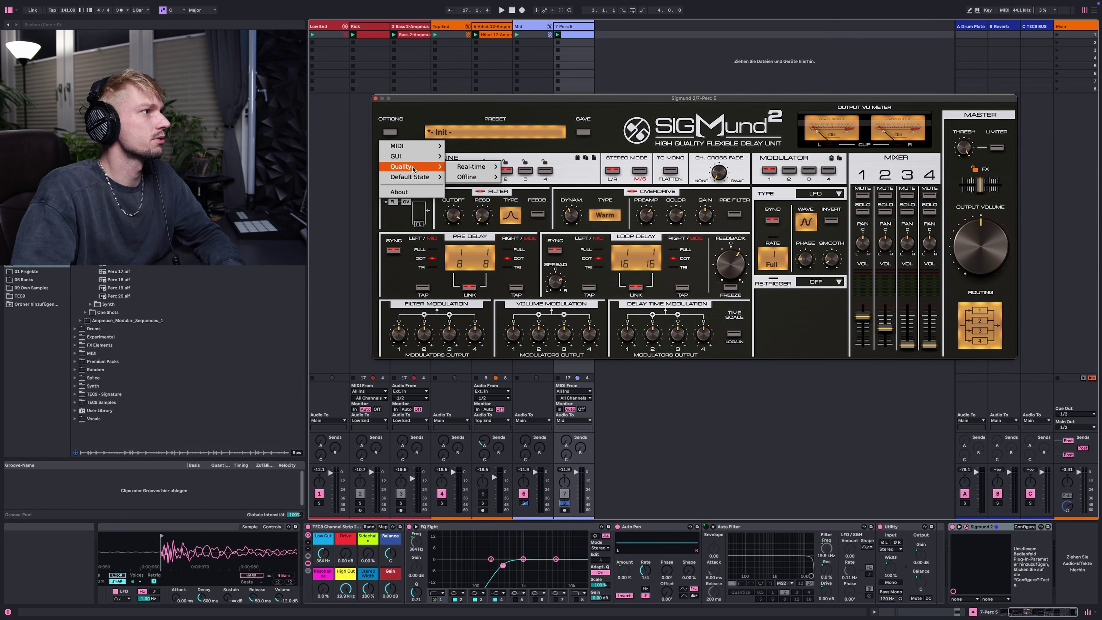
mouse_move(496, 178)
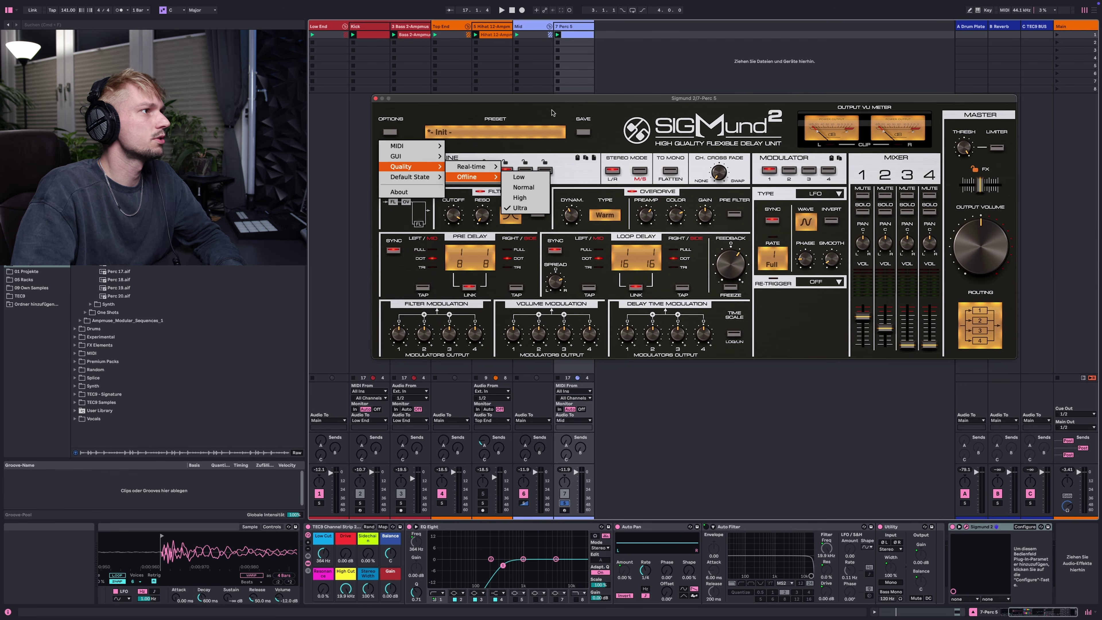
drag(568, 100, 580, 100)
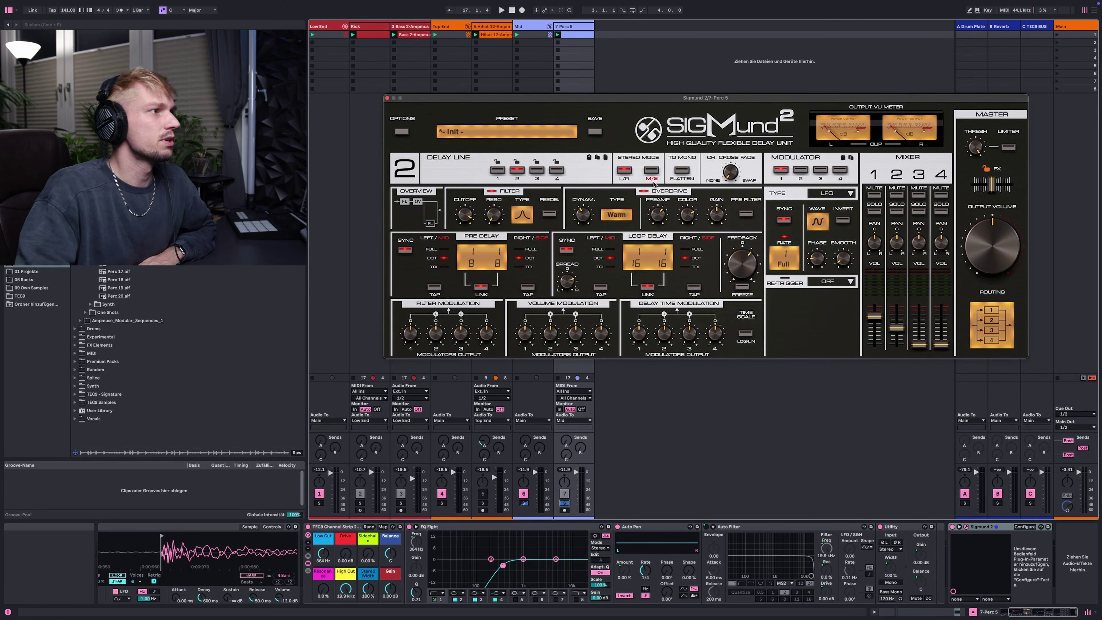
drag(633, 99, 613, 85)
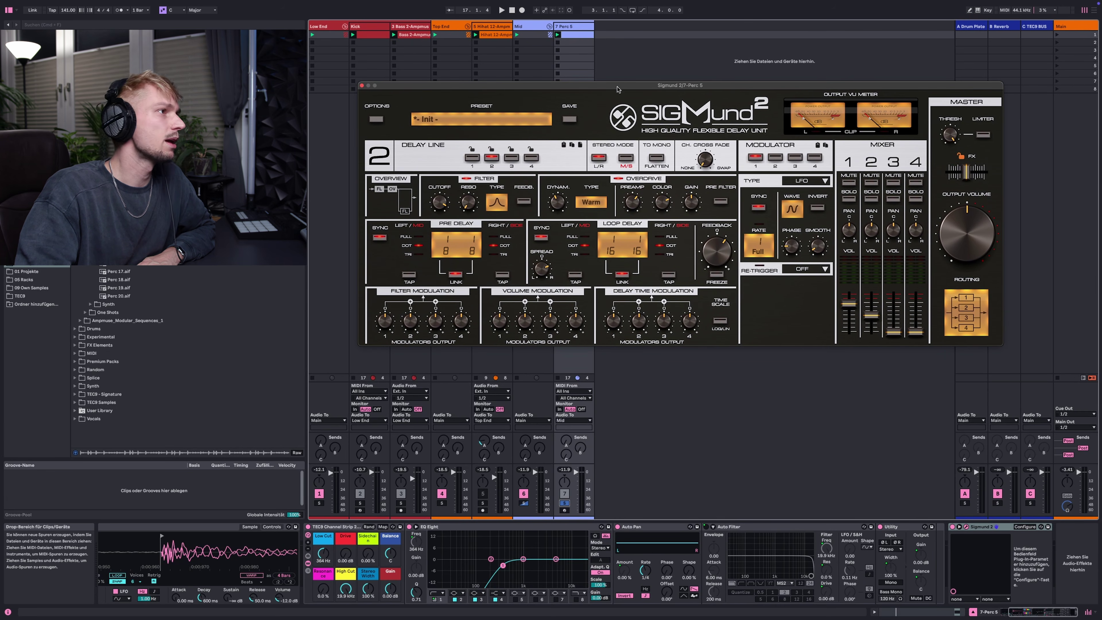
mouse_move(621, 87)
mouse_down()
mouse_move(617, 77)
mouse_move(614, 97)
mouse_up()
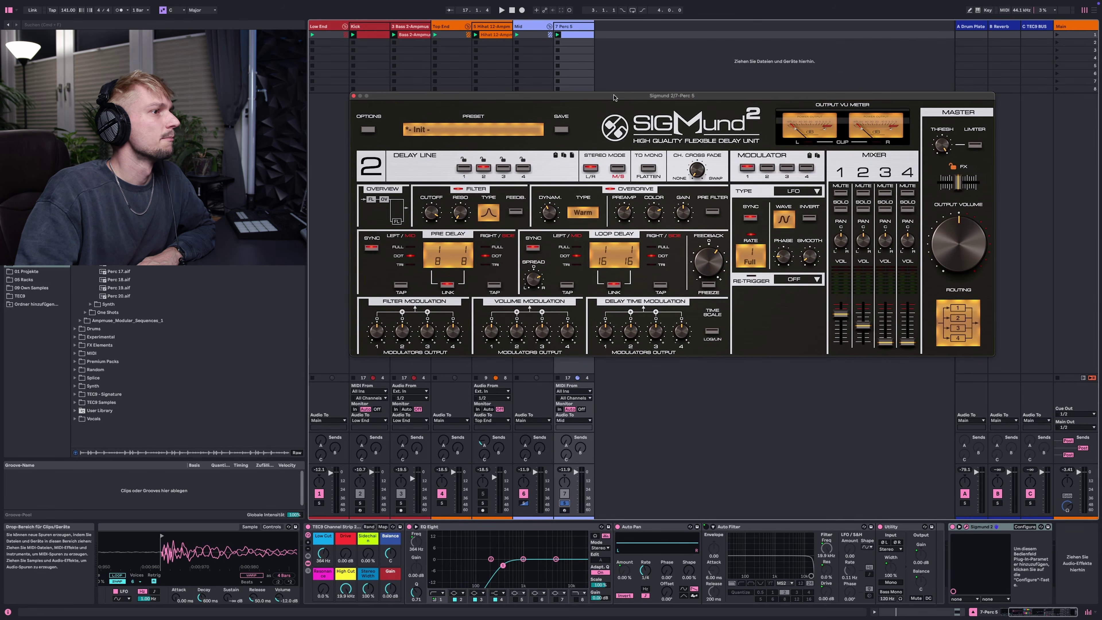